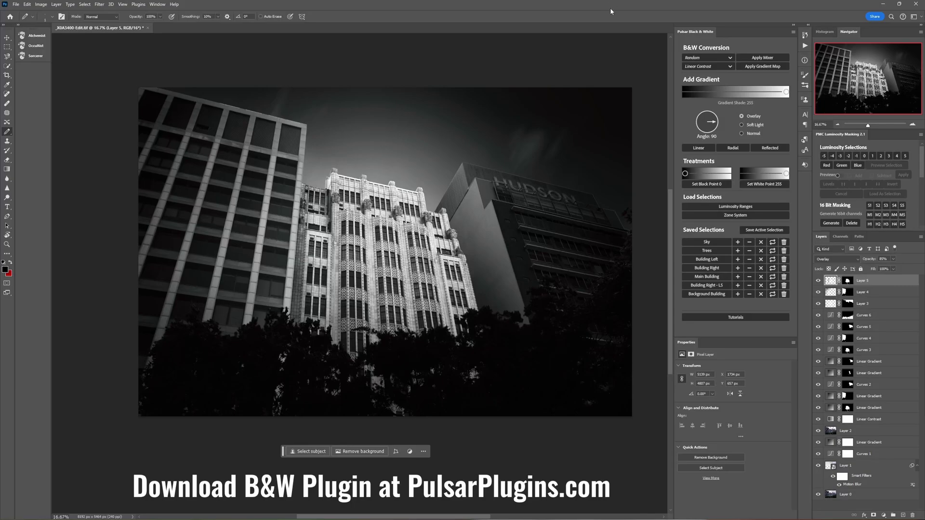
# - View the Sky, Trees, Building Left, Building Right and Main Building channel masks, then return to RGB
pyautogui.click(842, 237)
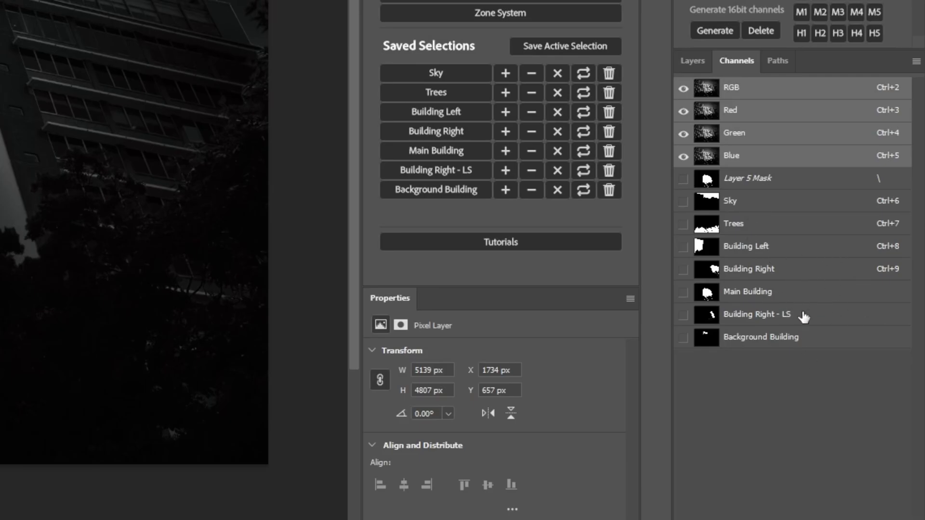
pyautogui.click(740, 210)
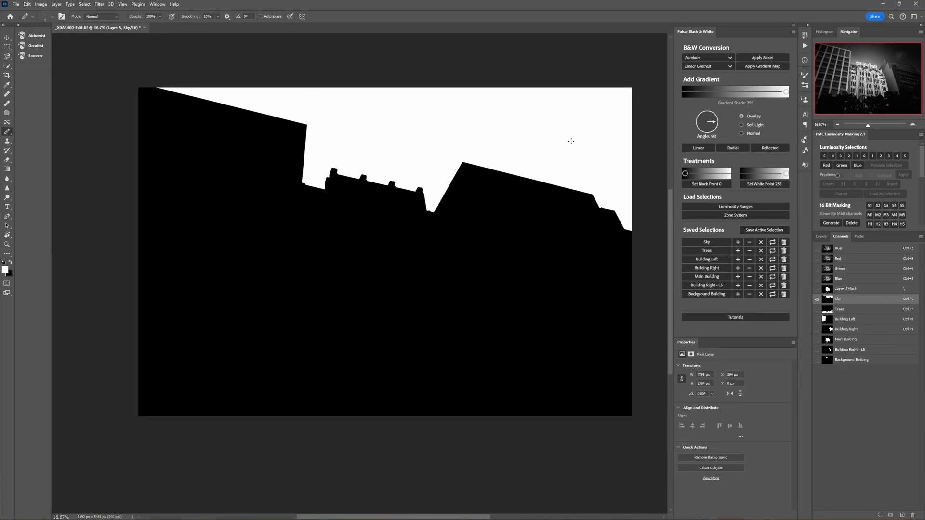
pyautogui.click(833, 309)
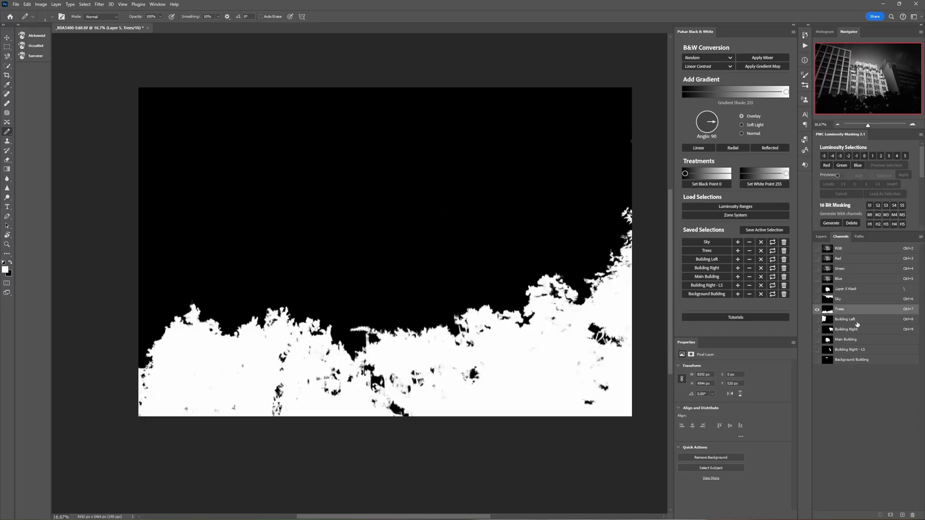
pyautogui.click(830, 320)
pyautogui.click(831, 331)
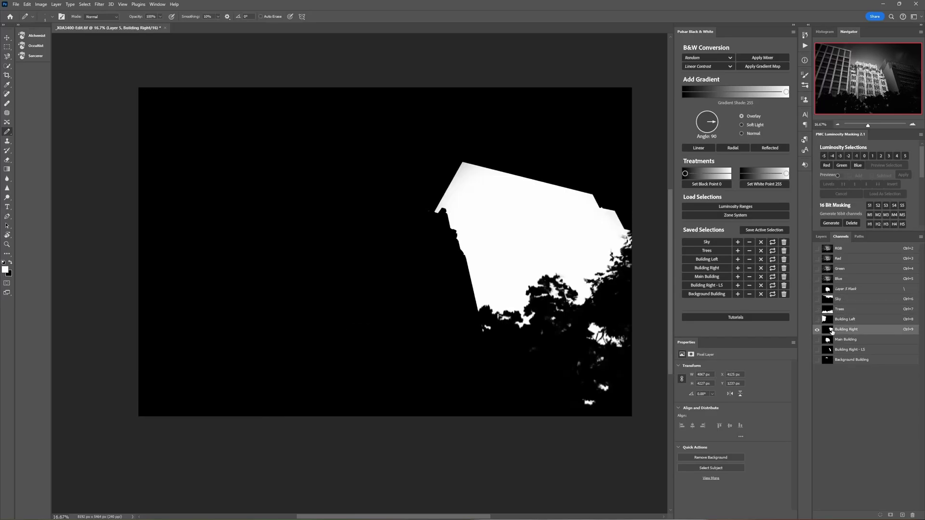
pyautogui.click(830, 340)
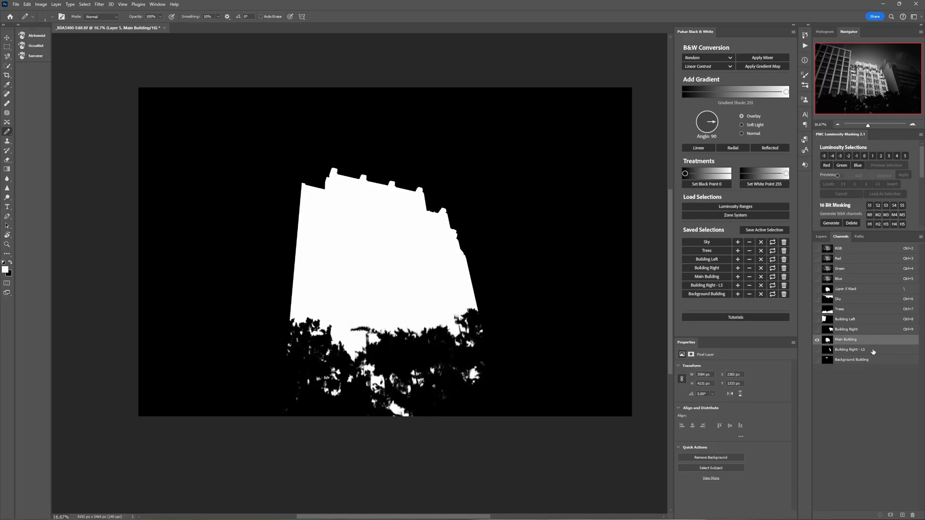
pyautogui.click(847, 249)
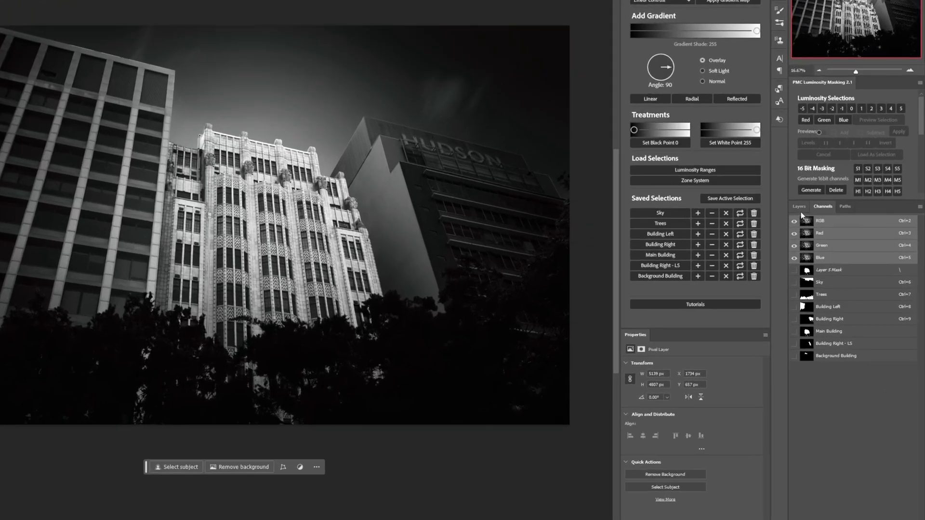
# - Load the right building's channel as a selection after checking the Main Building channel
pyautogui.click(821, 237)
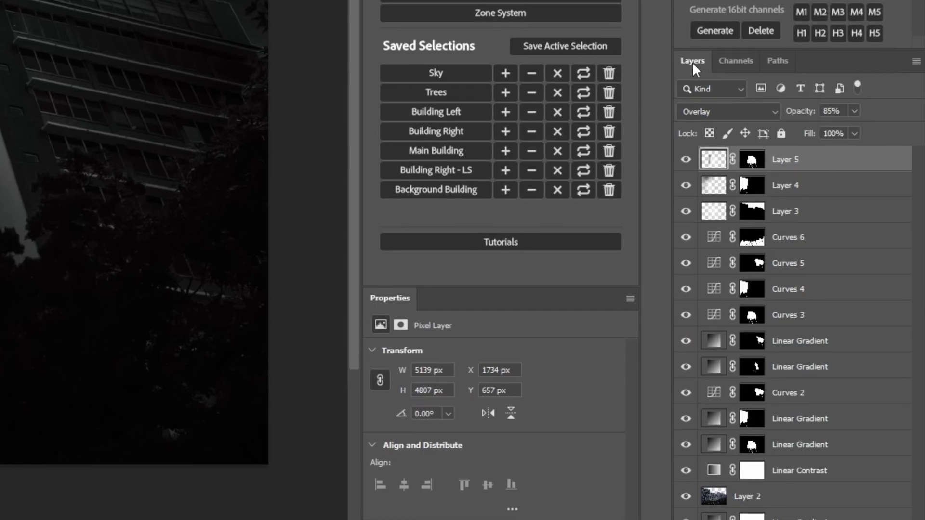
pyautogui.click(733, 62)
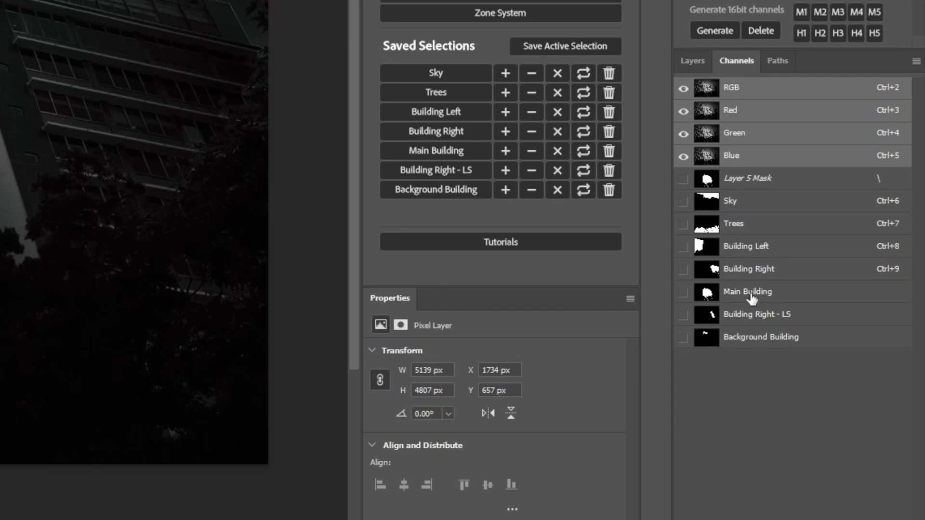
pyautogui.keyDown('ctrl'); pyautogui.click(707, 294); pyautogui.keyUp('ctrl')
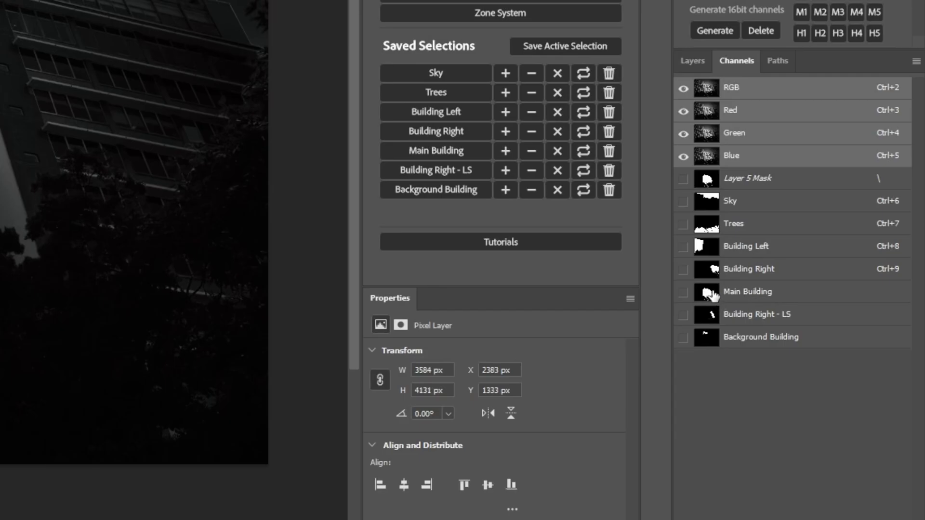
pyautogui.click(697, 63)
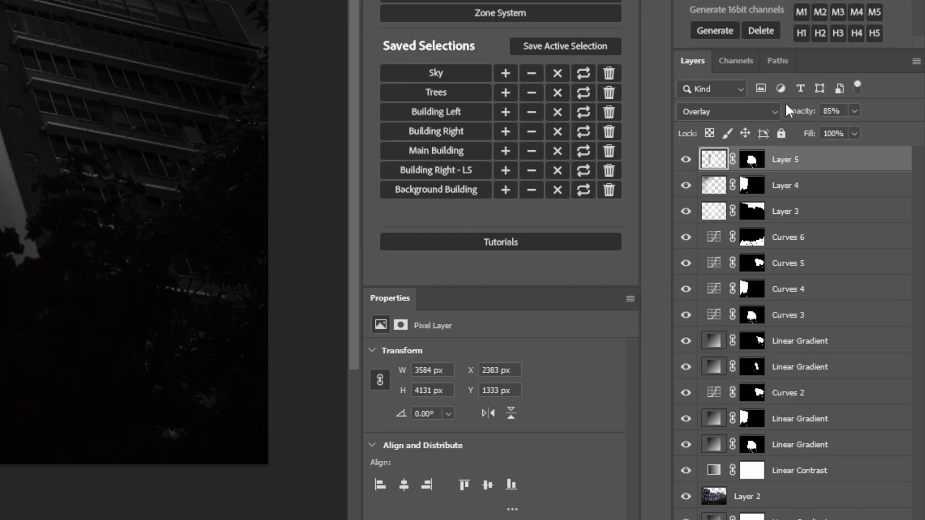
pyautogui.click(738, 62)
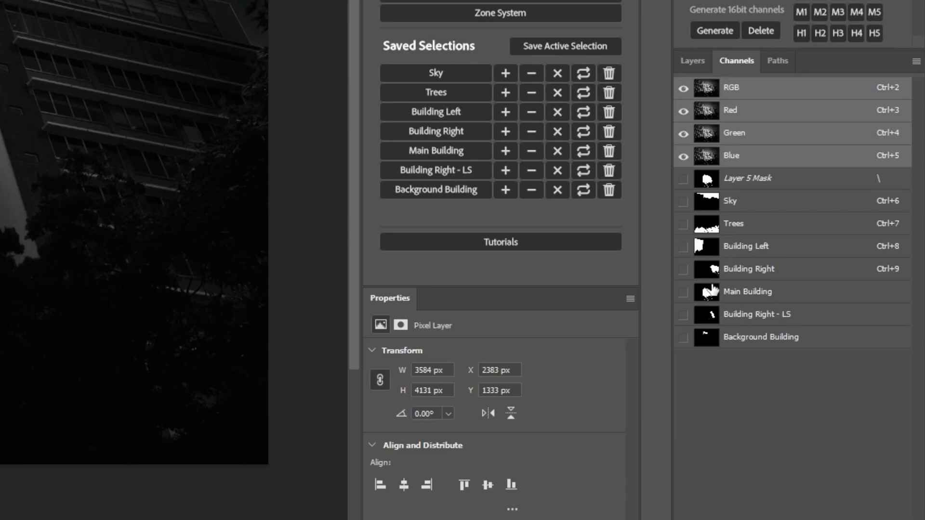
pyautogui.click(708, 294)
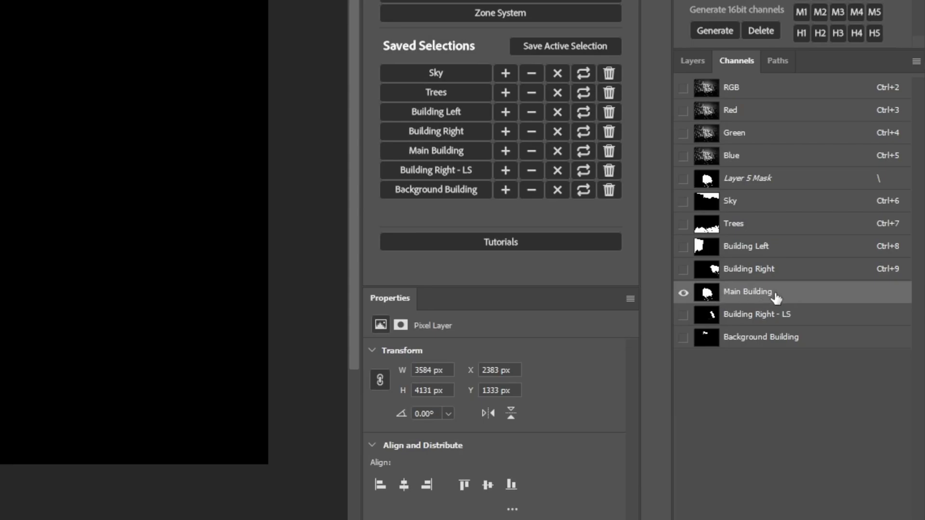
pyautogui.keyDown('ctrl'); pyautogui.click(716, 270); pyautogui.keyUp('ctrl')
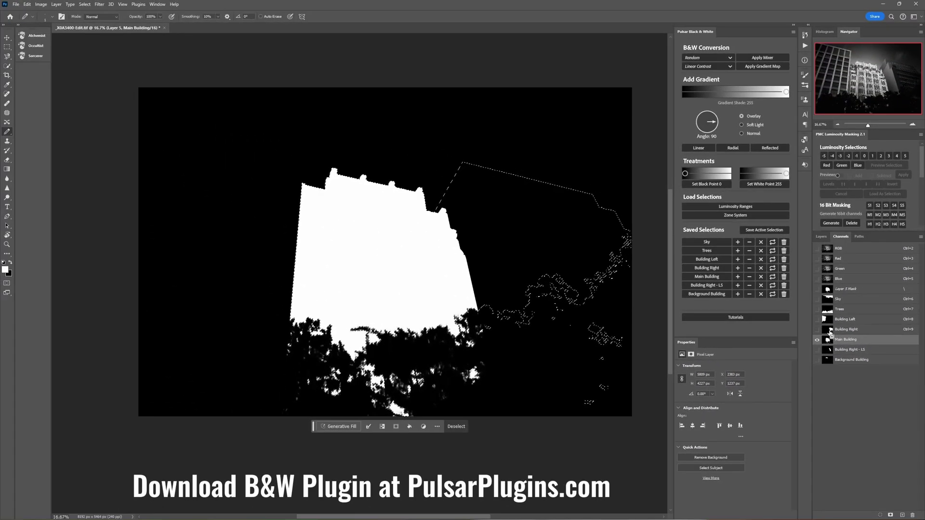
pyautogui.click(827, 250)
# - Add a Levels adjustment masked to that selection with midtones set to 0.74, then reselect Layer 5
pyautogui.click(821, 237)
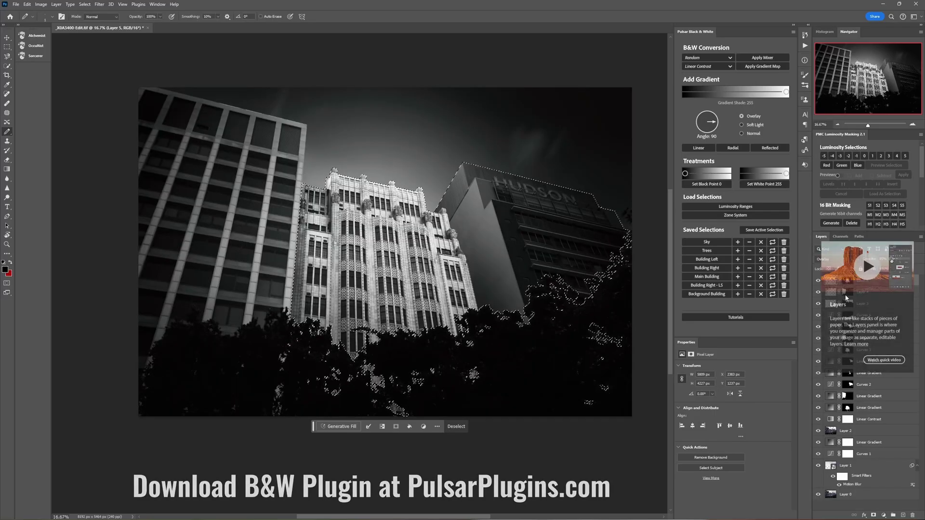
pyautogui.click(883, 515)
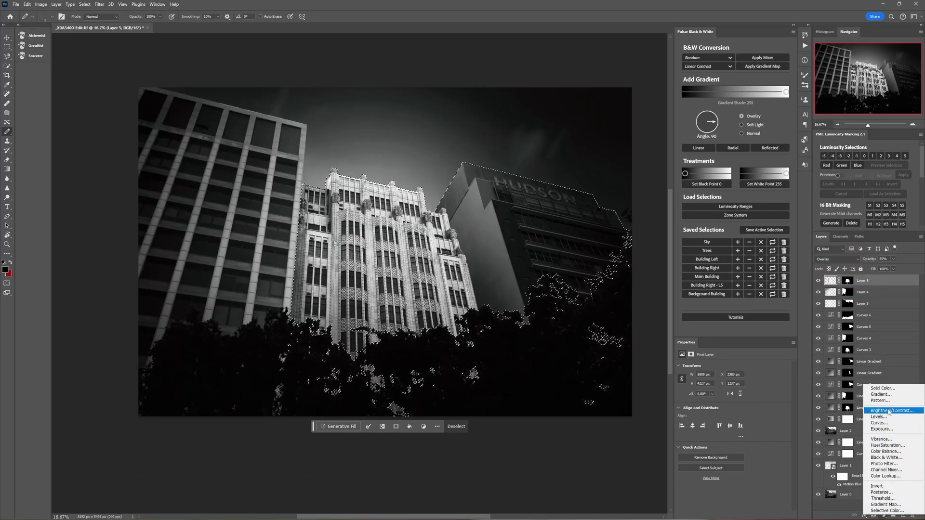
pyautogui.click(880, 417)
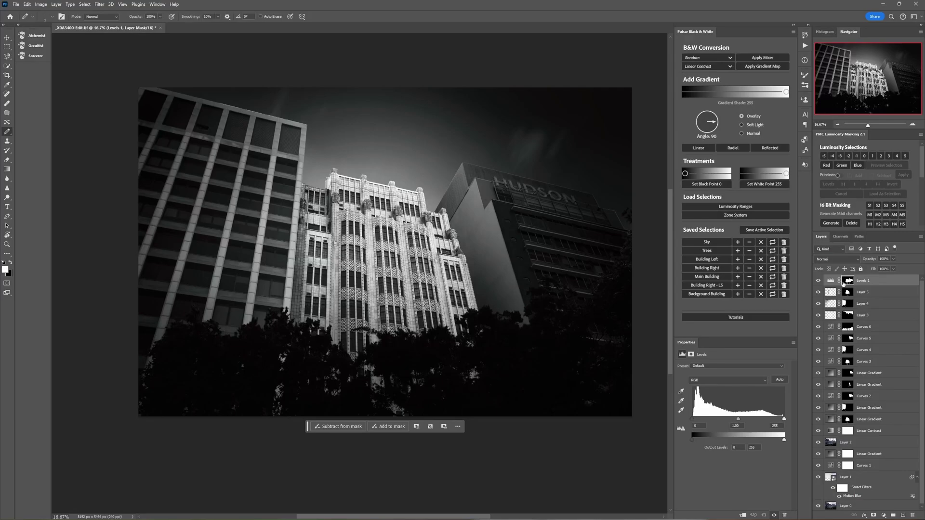
pyautogui.click(831, 280)
pyautogui.moveTo(739, 419); pyautogui.dragTo(735, 419)
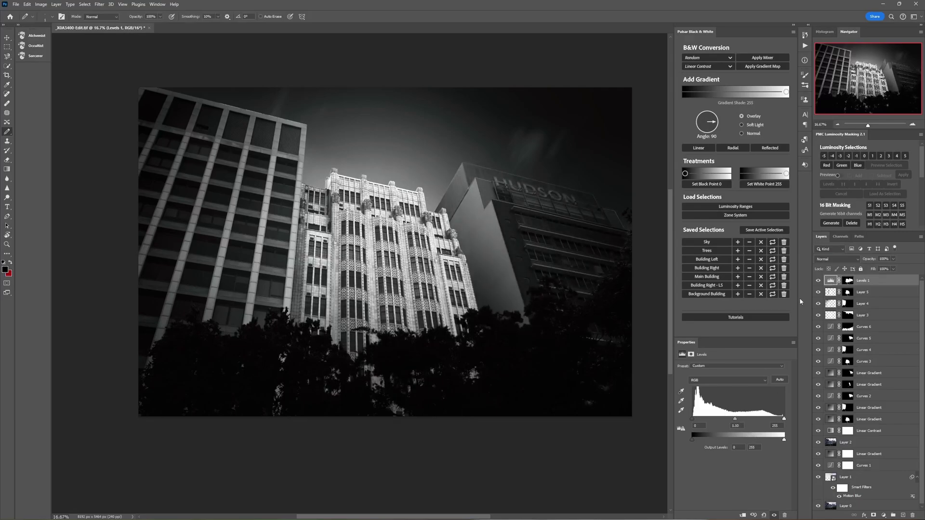
pyautogui.click(853, 292)
pyautogui.click(839, 238)
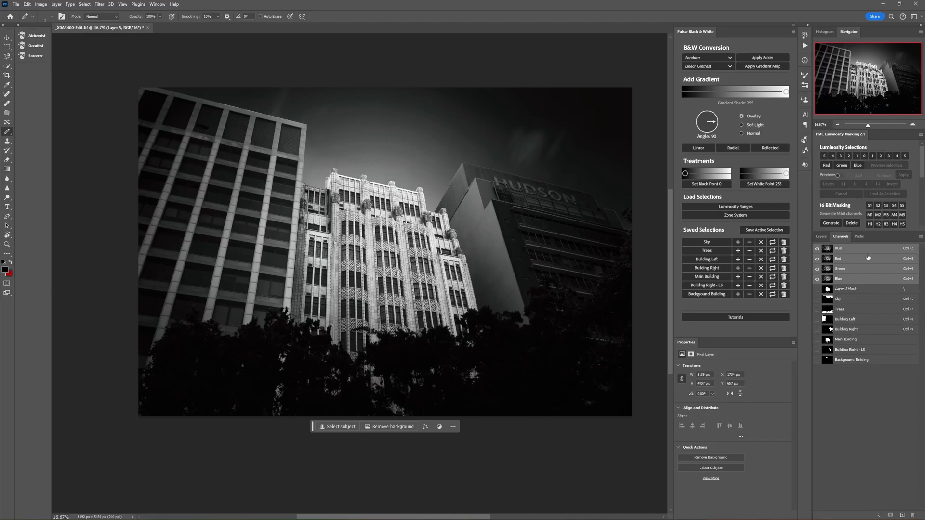
# - Try the Sky, Trees and Building Left saved selections, load Main Building, and move the task bar below the photo
pyautogui.click(821, 236)
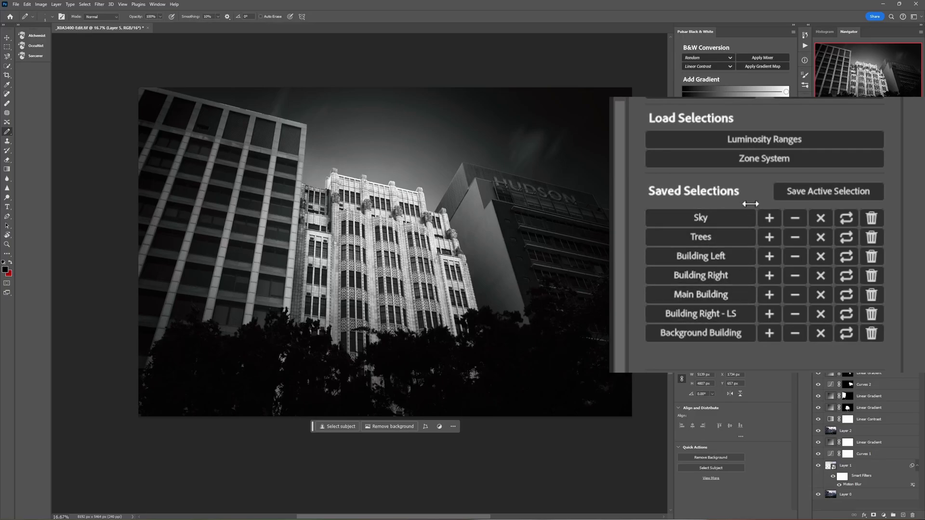
pyautogui.click(709, 219)
pyautogui.click(710, 236)
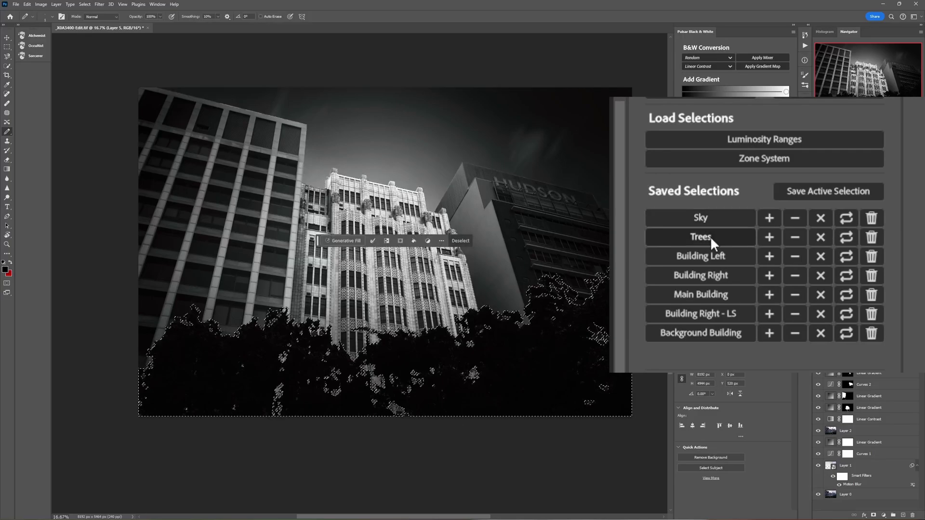
pyautogui.click(725, 256)
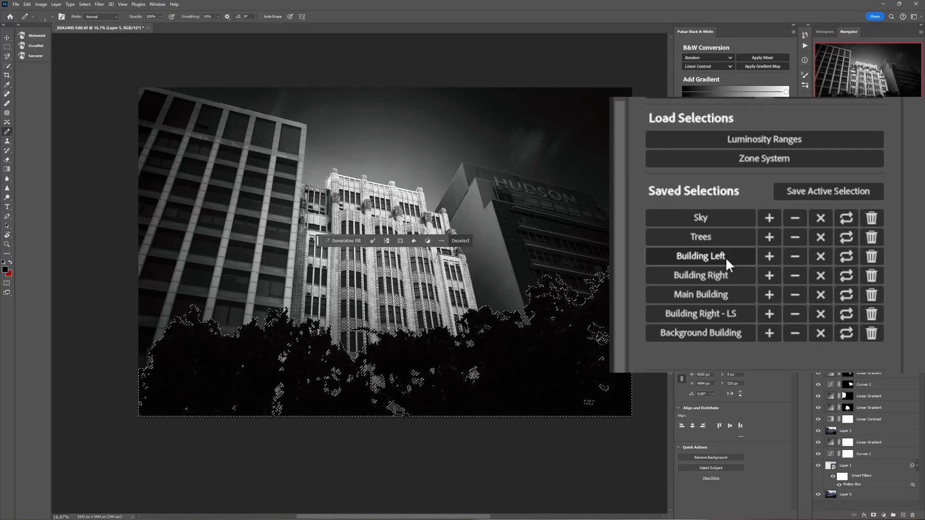
pyautogui.click(727, 292)
pyautogui.moveTo(317, 333); pyautogui.dragTo(313, 445)
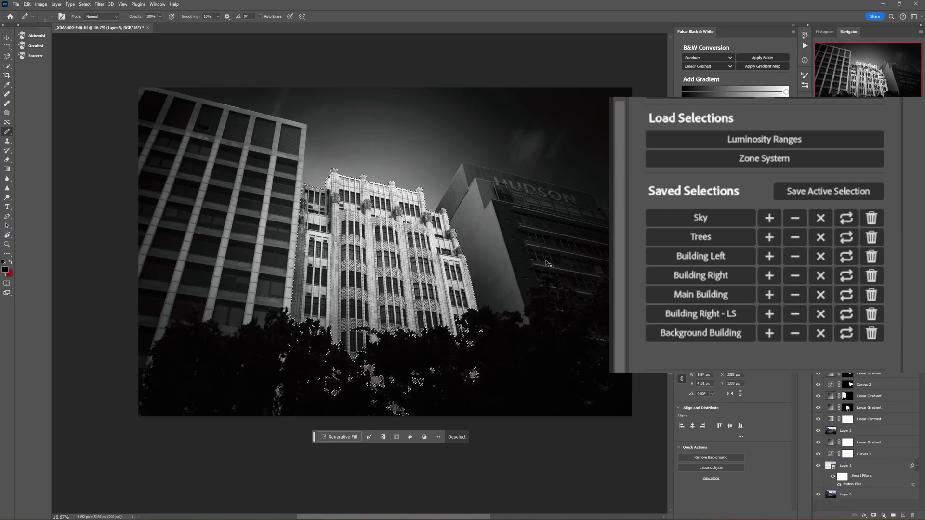
# - Preview Building Left combined with Building Right, then deselect with the Lasso tool active
pyautogui.hotkey('ctrl', 'd')
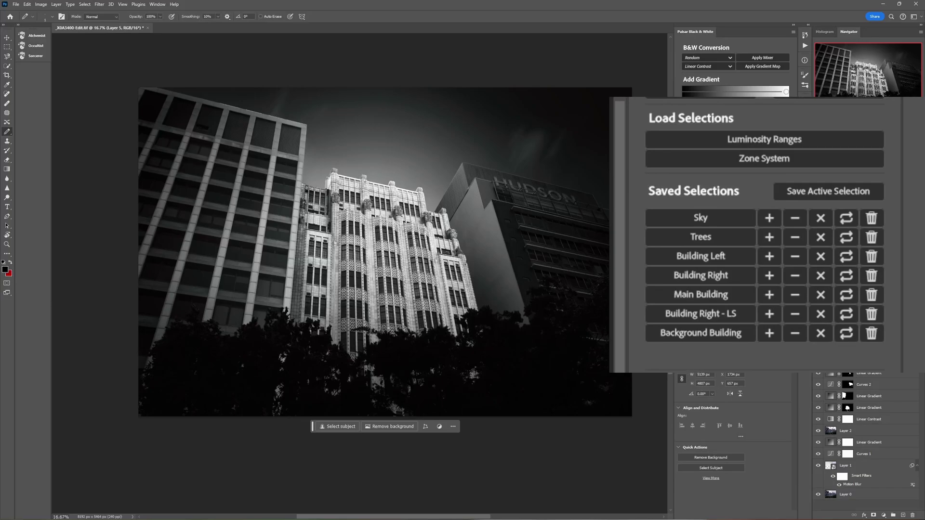
pyautogui.click(722, 256)
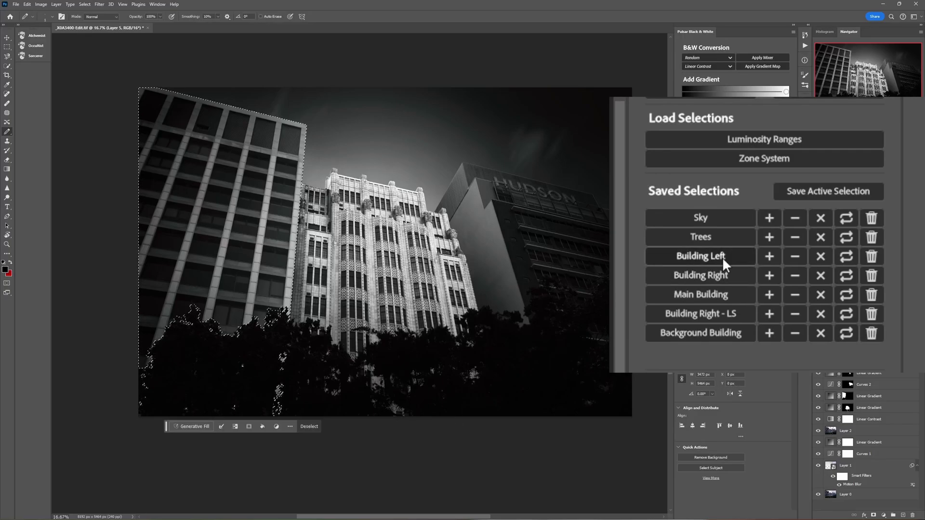
pyautogui.click(772, 277)
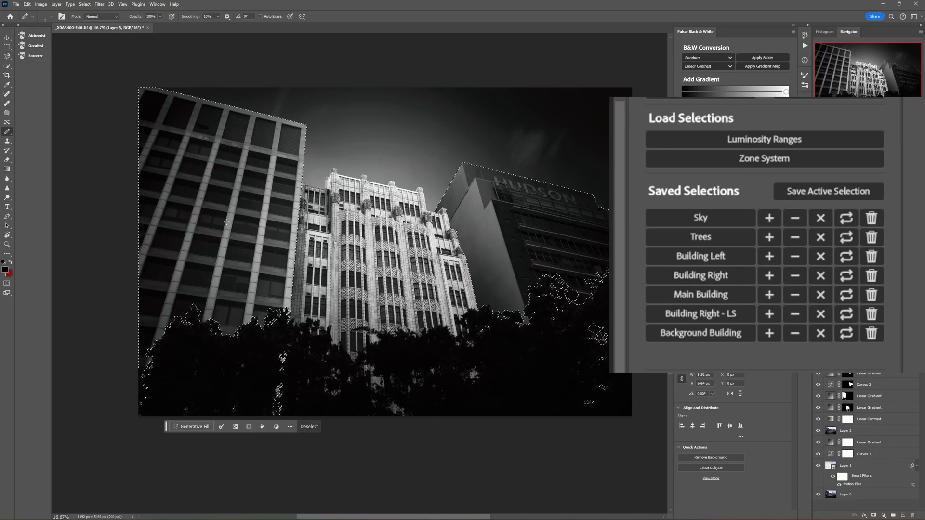
pyautogui.press('l')
pyautogui.hotkey('ctrl', 'd')
pyautogui.hscroll(-1, 460, 304)
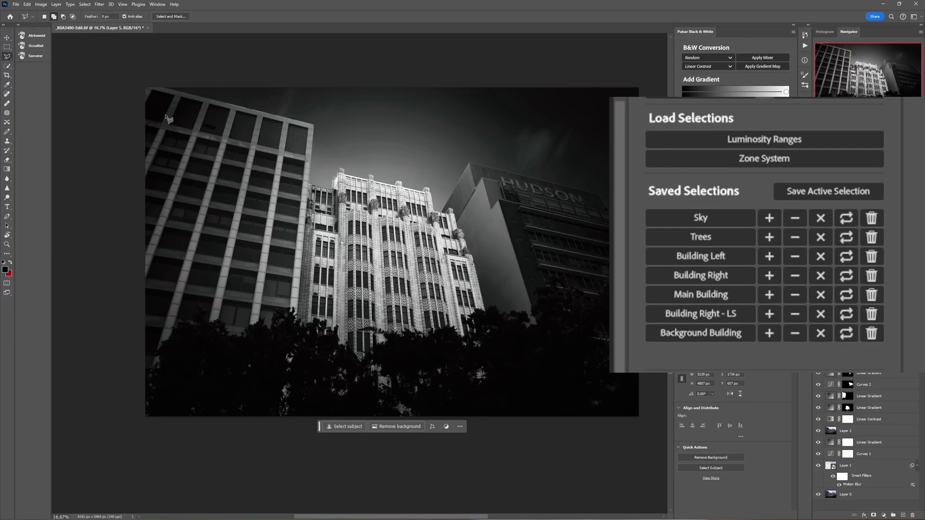
# - Select all, subtract the Sky and Trees selections, and save the result as 'All Buildings'
pyautogui.hotkey('ctrl', 'a')
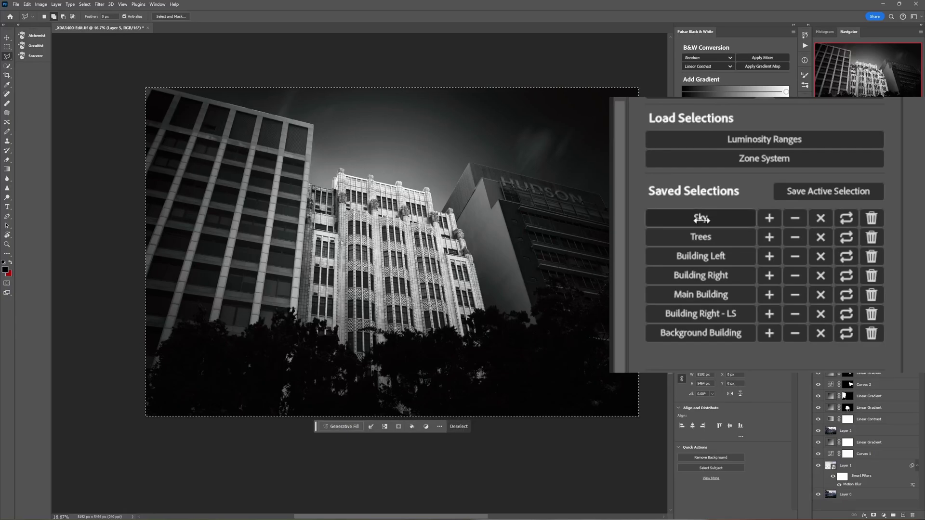
pyautogui.click(799, 219)
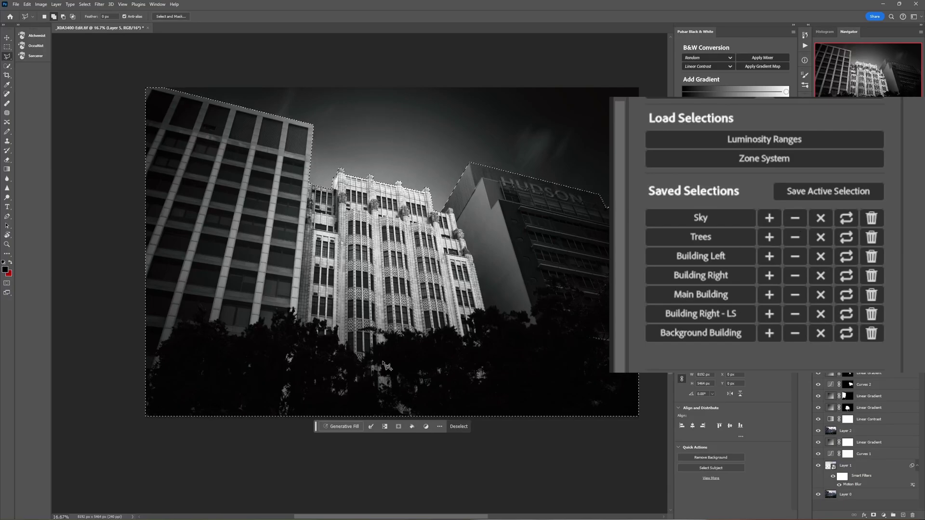
pyautogui.click(796, 237)
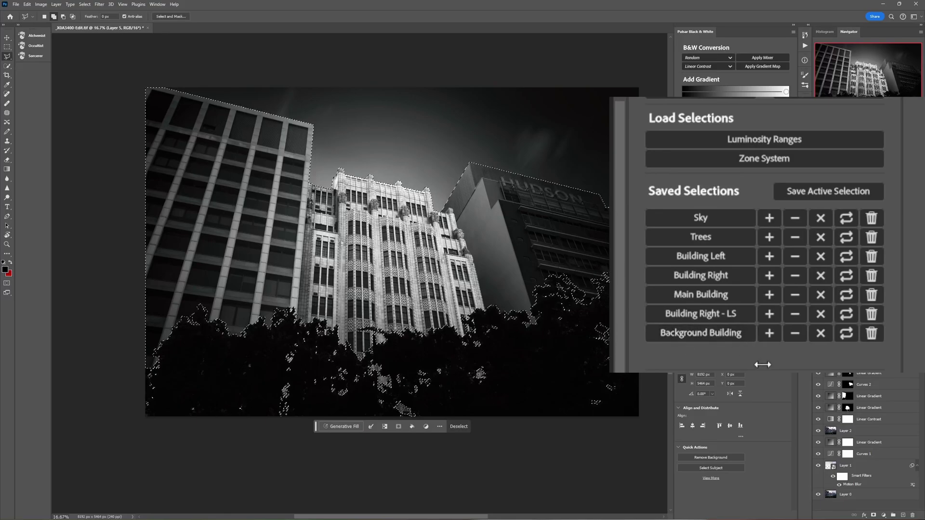
pyautogui.click(814, 191)
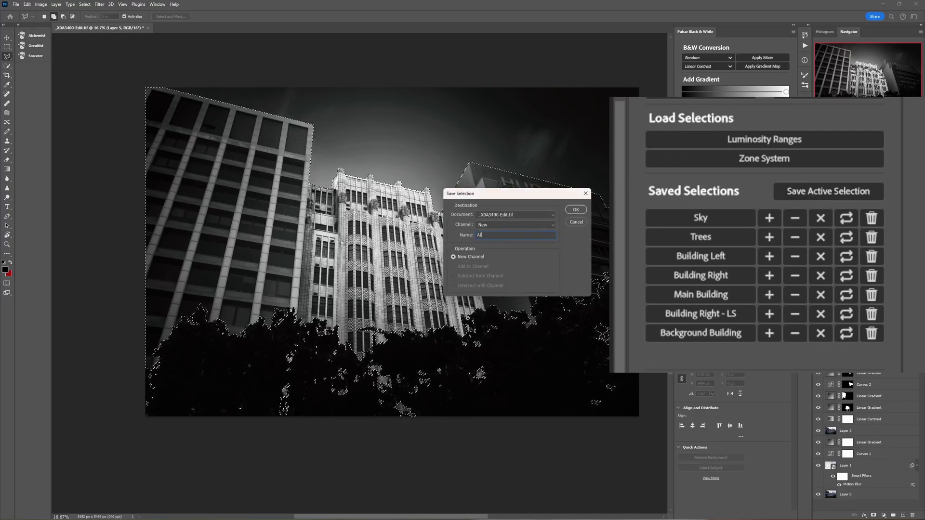
pyautogui.write('All Buildings')
pyautogui.click(576, 210)
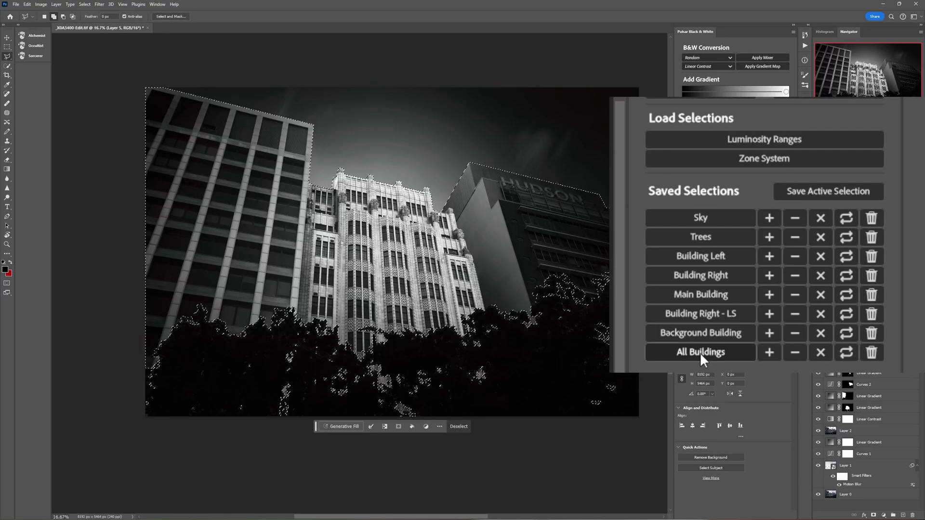
# - Add a Curves adjustment masked to the buildings, raise its midpoint to brighten, then reselect Layer 5
pyautogui.click(884, 516)
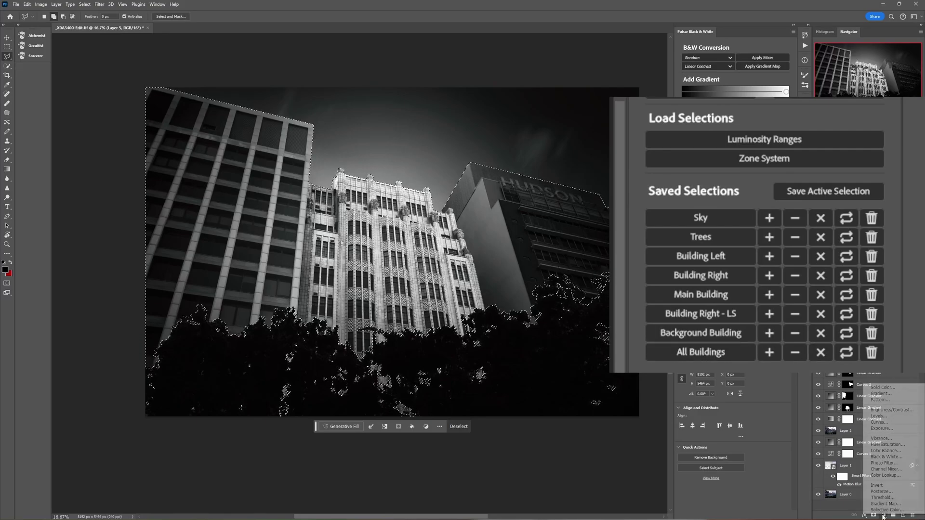
pyautogui.click(880, 422)
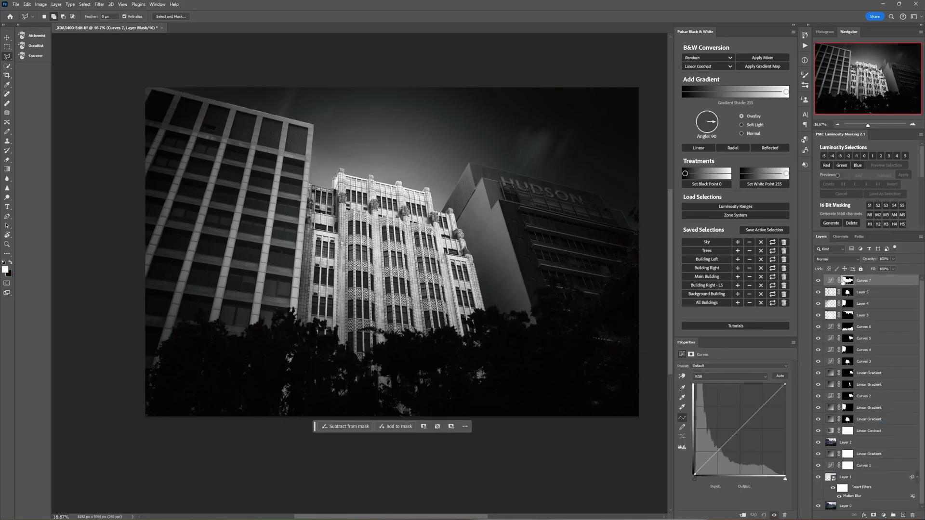
pyautogui.moveTo(748, 423)
pyautogui.mouseDown()
pyautogui.moveTo(737, 420)
pyautogui.moveTo(733, 399)
pyautogui.moveTo(752, 443)
pyautogui.moveTo(677, 405)
pyautogui.moveTo(696, 384)
pyautogui.moveTo(756, 400)
pyautogui.moveTo(771, 436)
pyautogui.moveTo(749, 411)
pyautogui.mouseUp()
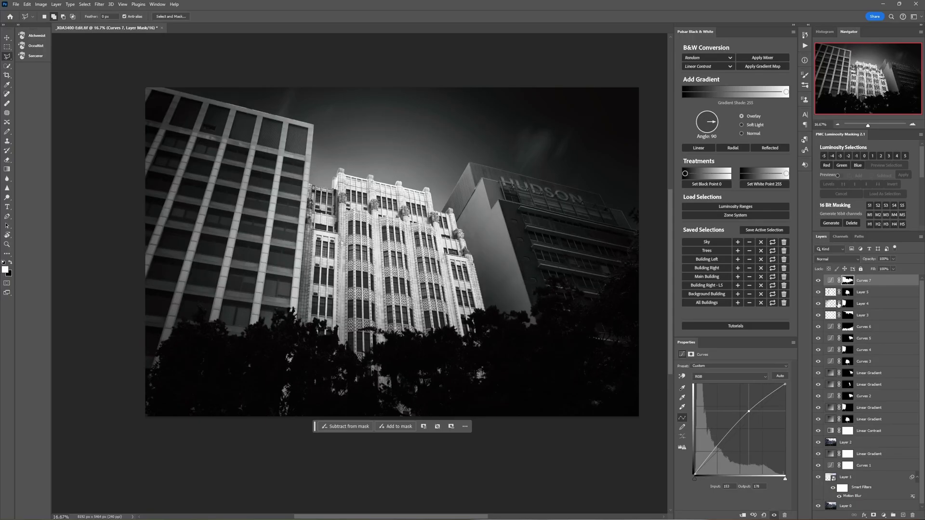
pyautogui.click(829, 290)
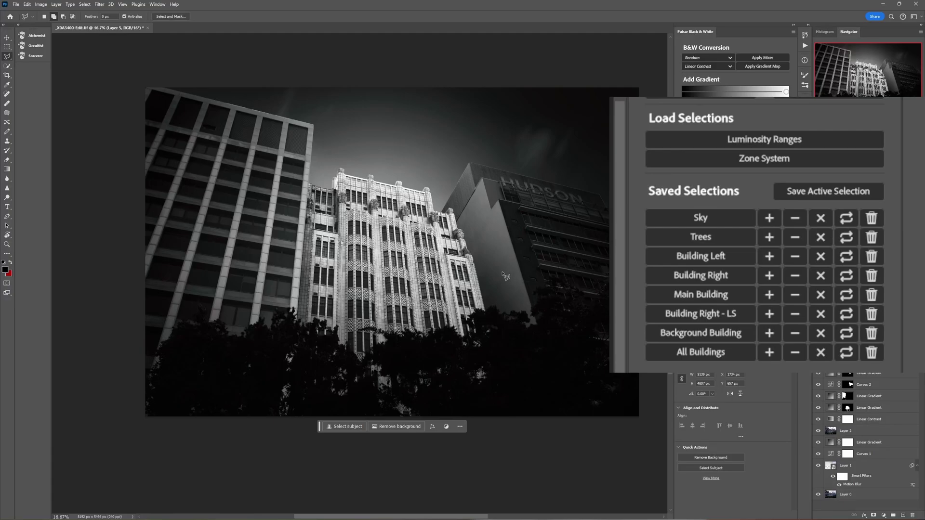
# - Select the bright tones with Pulsar luminosity range 1 and start saving that selection
pyautogui.click(795, 140)
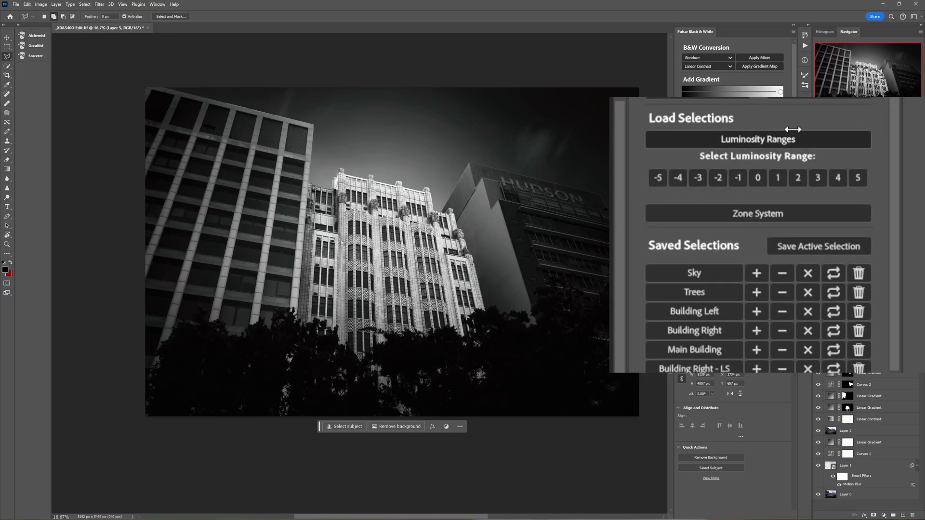
pyautogui.scroll(-2, 795, 136)
pyautogui.click(778, 129)
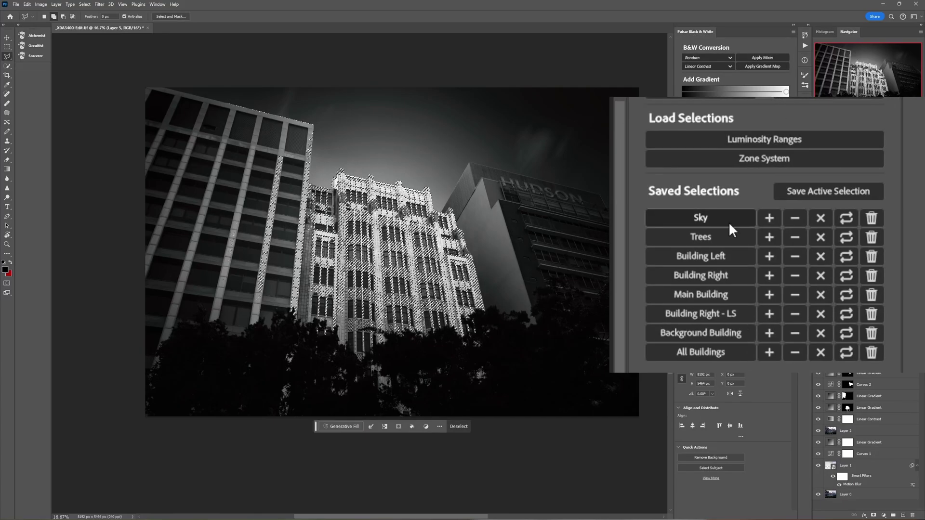
pyautogui.click(828, 191)
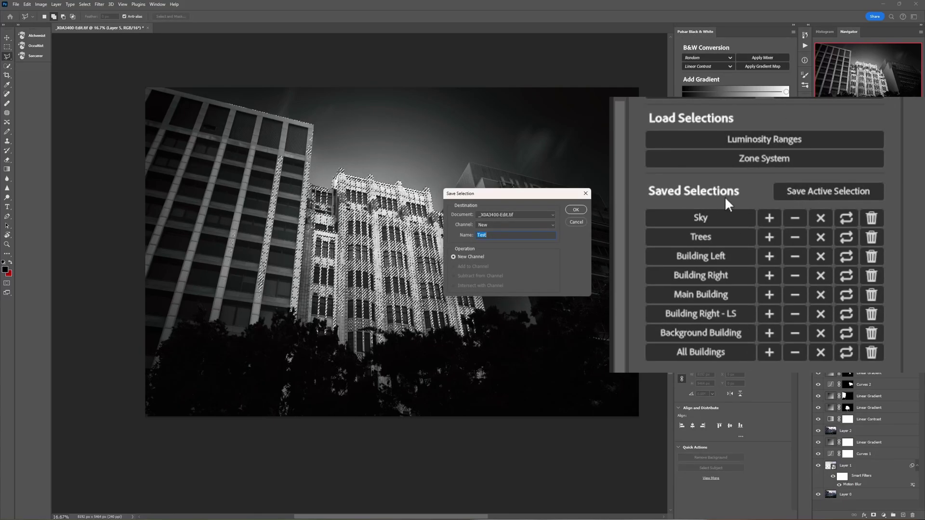
# - Save the bright-tones selection as 'H1', then deselect
pyautogui.write('H1')
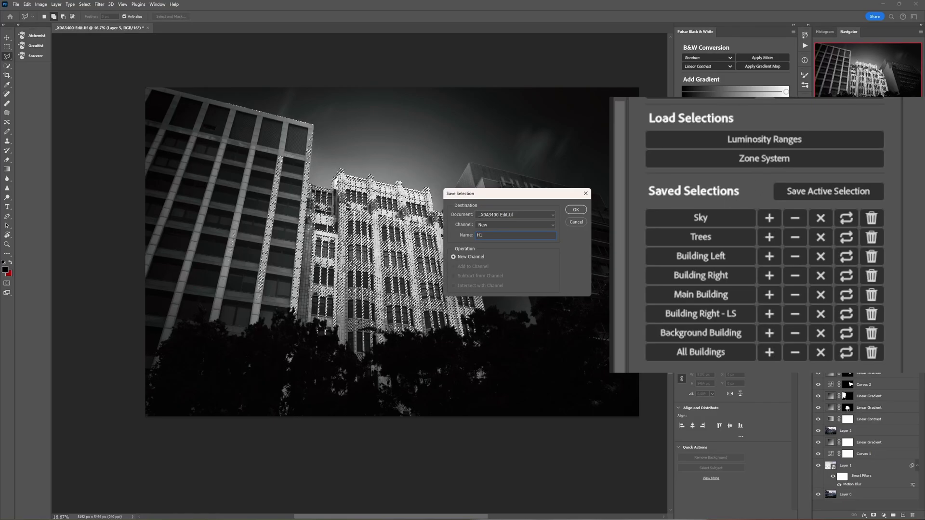
pyautogui.press('Return')
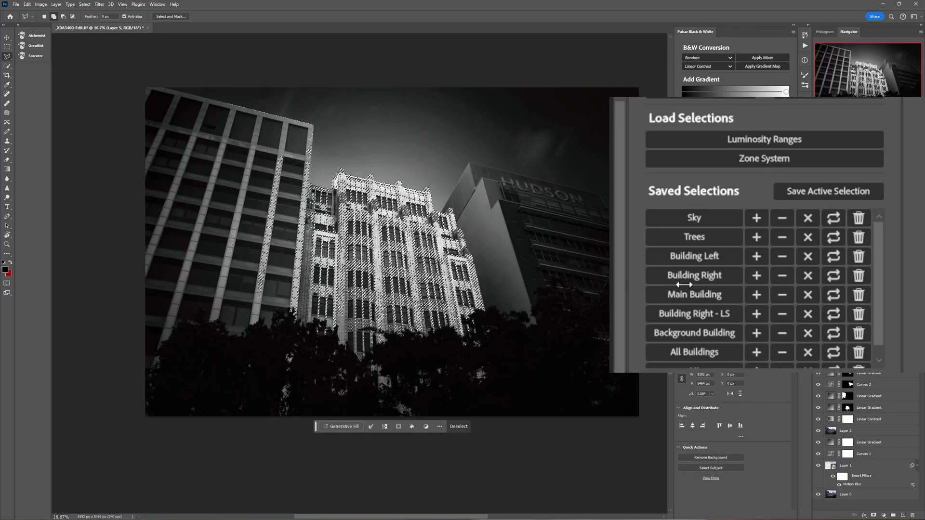
pyautogui.scroll(-1, 694, 290)
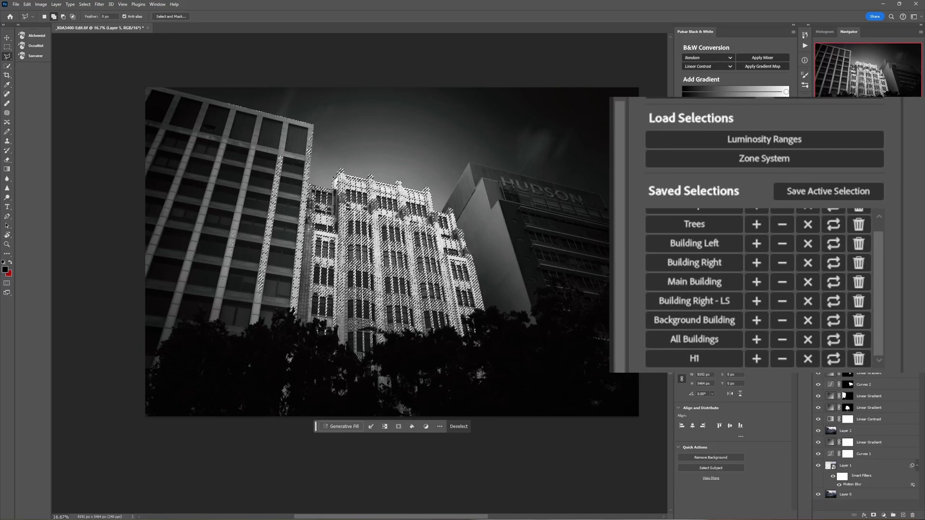
pyautogui.click(710, 360)
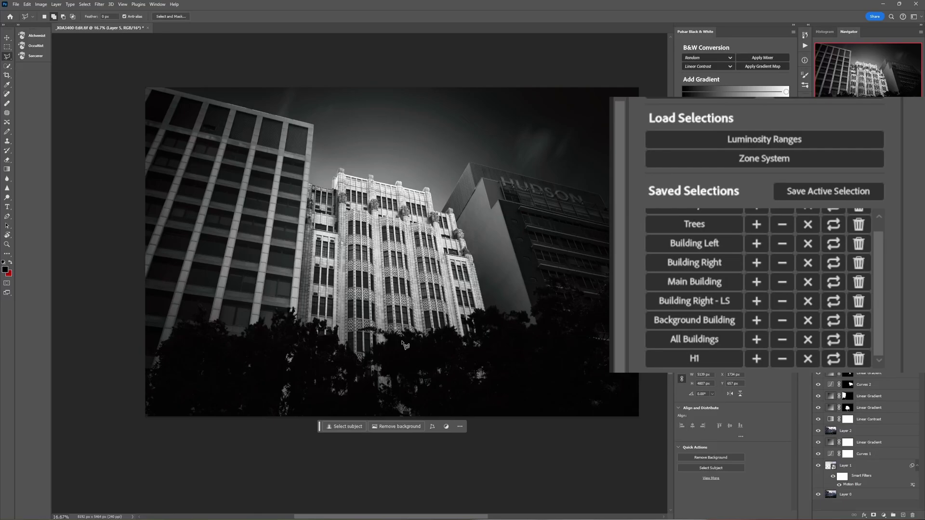
# - Load H1, intersect it with Main Building, and save the result as 'MB H'
pyautogui.click(696, 358)
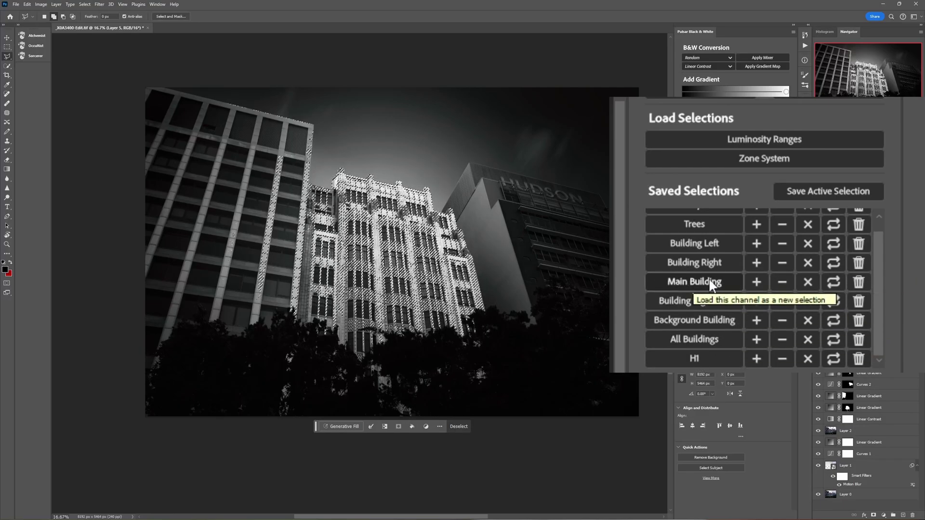
pyautogui.click(808, 281)
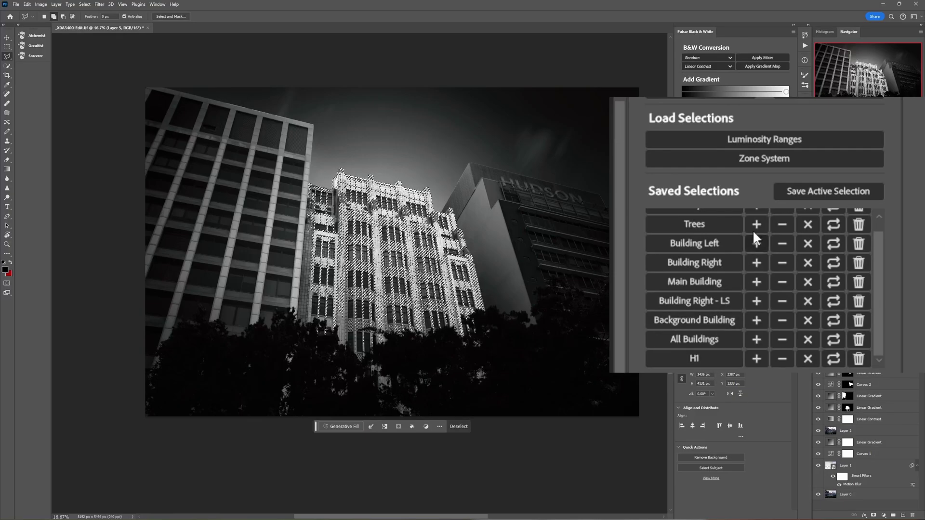
pyautogui.click(815, 196)
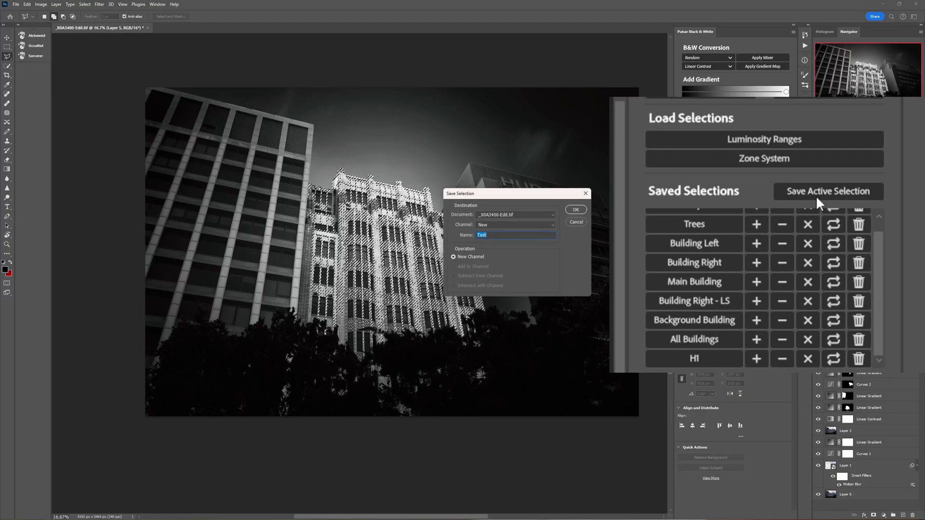
pyautogui.write('MB H')
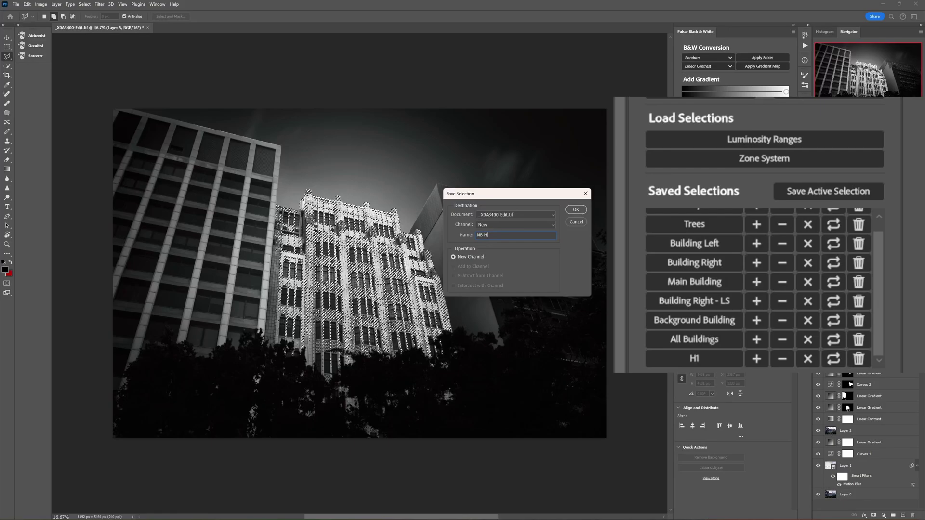
pyautogui.click(576, 210)
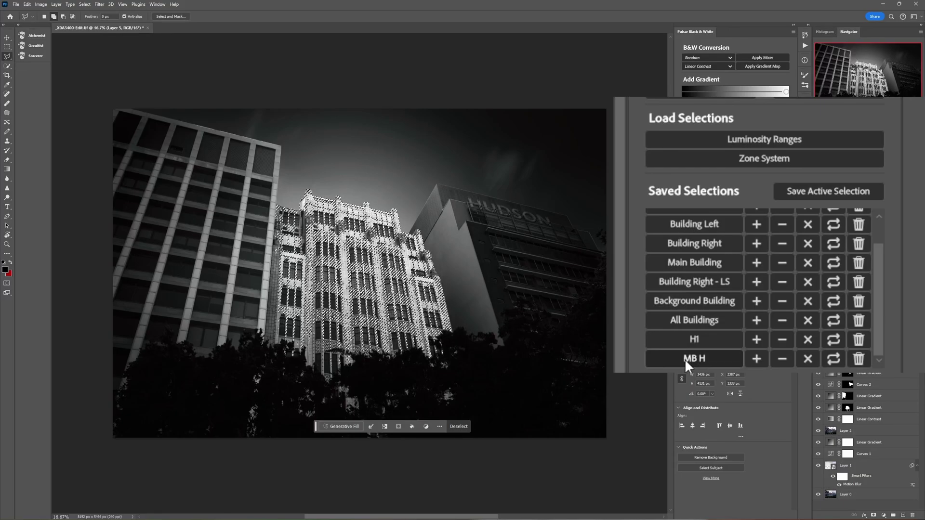
# - Deselect, view the MB H channel alone, then return to the photo and load MB H as the selection
pyautogui.hotkey('ctrl', 'd')
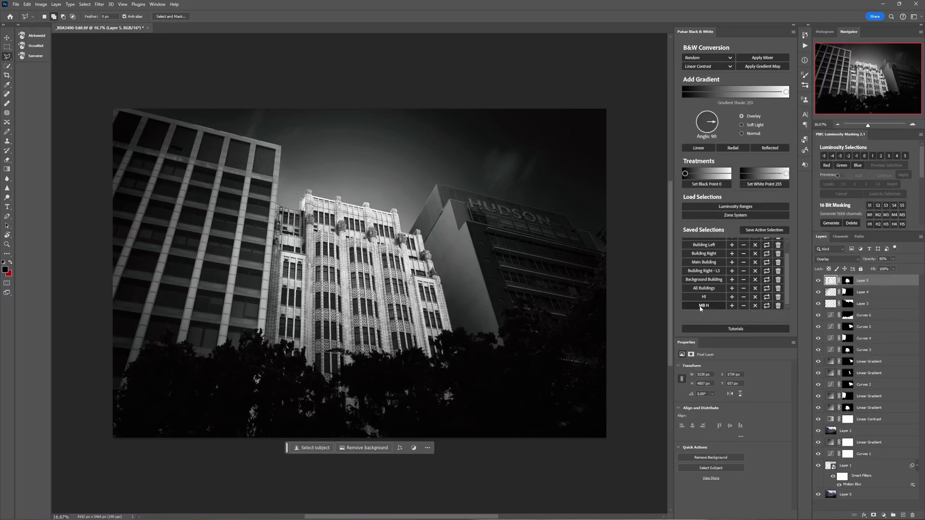
pyautogui.click(841, 237)
pyautogui.click(828, 390)
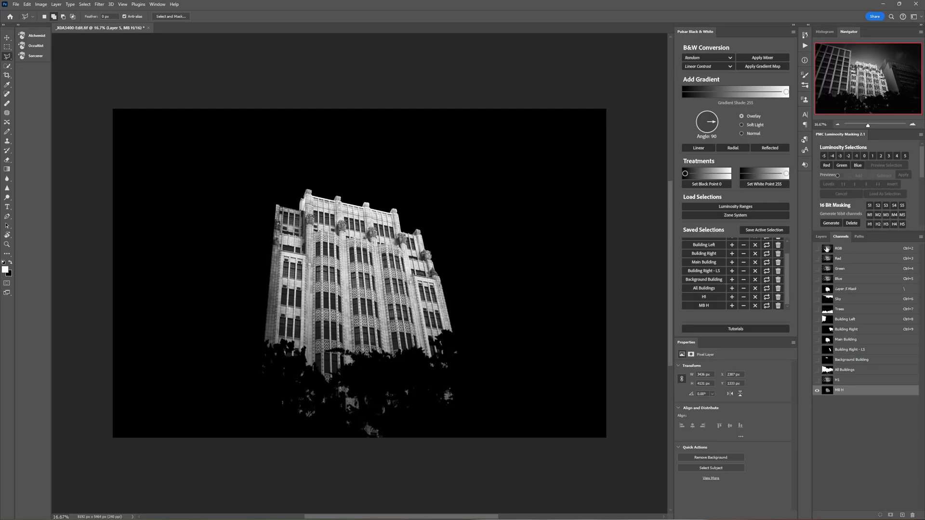
pyautogui.click(827, 249)
pyautogui.click(821, 237)
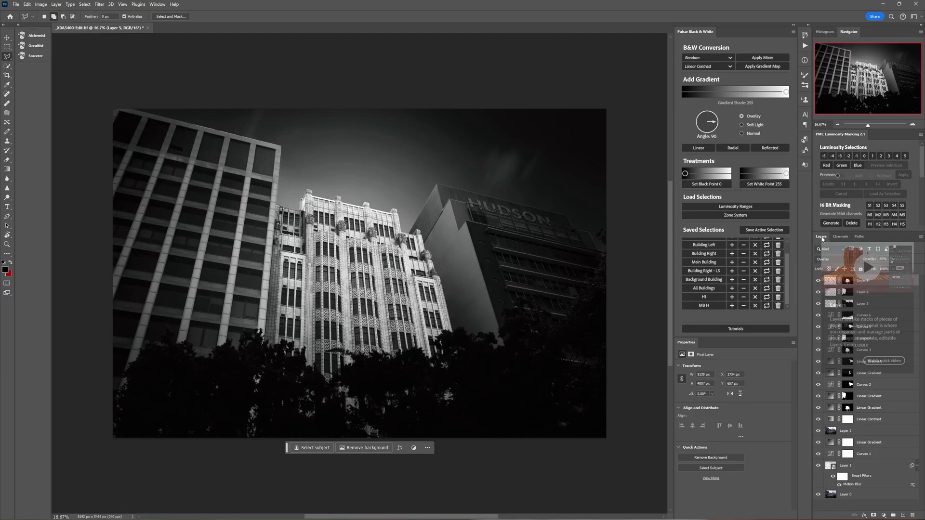
pyautogui.click(704, 306)
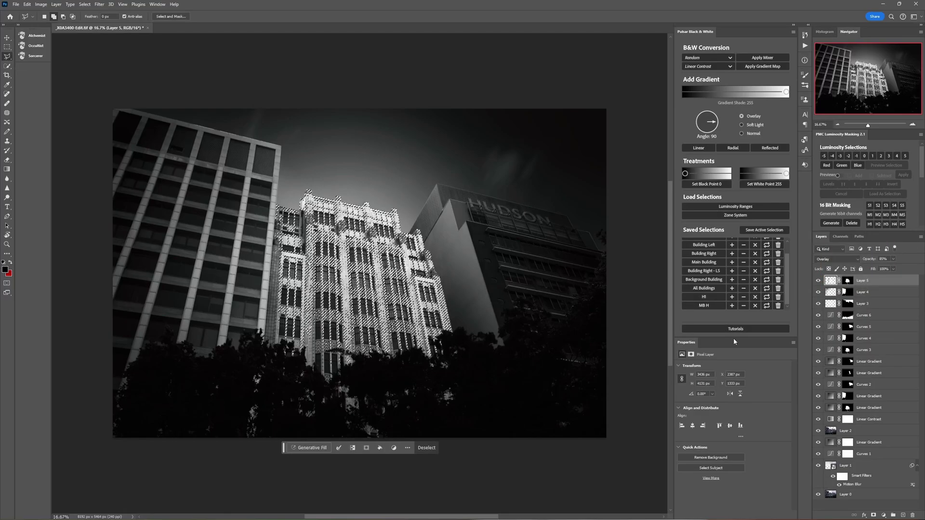
# - Add a Curves adjustment masked to the main building and bend its RGB curve
pyautogui.click(884, 515)
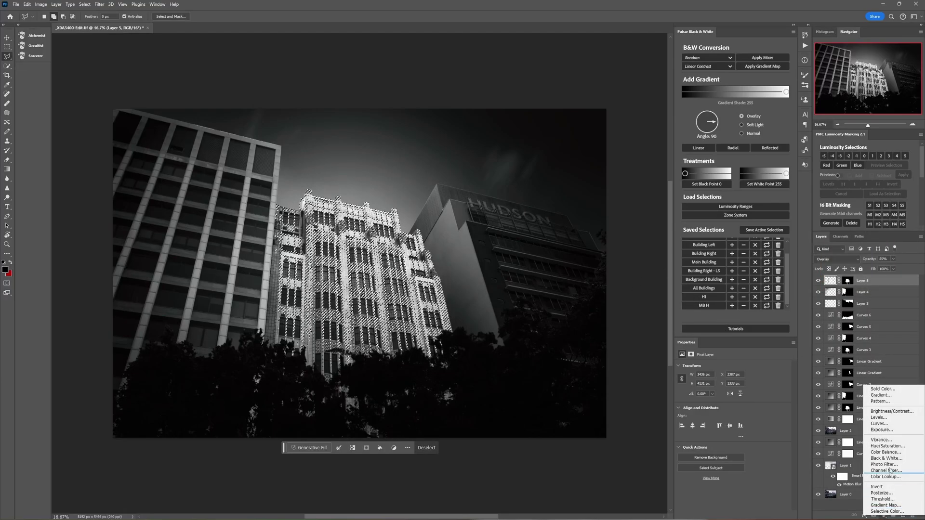
pyautogui.click(891, 424)
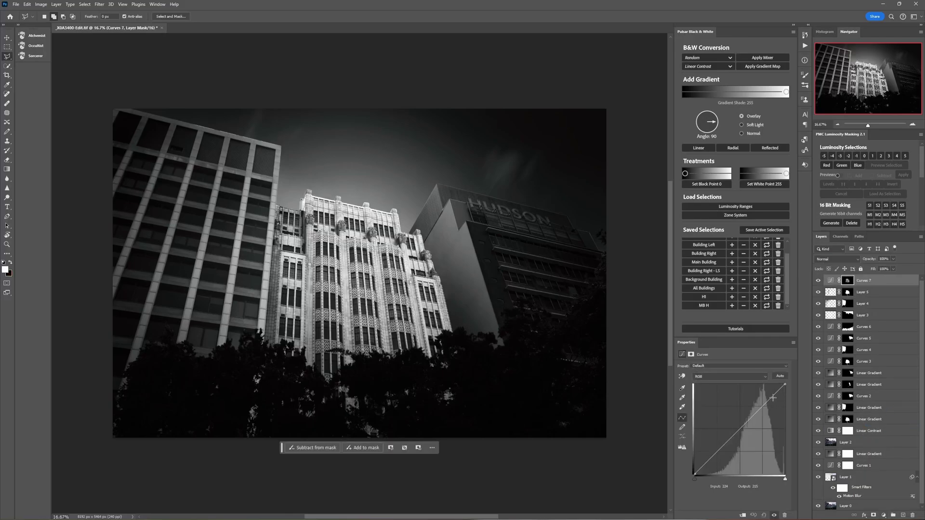
pyautogui.click(763, 393)
pyautogui.moveTo(763, 393)
pyautogui.mouseDown()
pyautogui.moveTo(776, 408)
pyautogui.moveTo(770, 398)
pyautogui.moveTo(777, 448)
pyautogui.moveTo(787, 446)
pyautogui.moveTo(779, 400)
pyautogui.moveTo(785, 453)
pyautogui.moveTo(774, 417)
pyautogui.moveTo(778, 454)
pyautogui.moveTo(788, 459)
pyautogui.mouseUp()
# - Undo and redo the brightening curve, inspect the Curves 7 mask alone, then delete Curves 7
pyautogui.hotkey('ctrl', 'z')
pyautogui.keyDown('alt'); pyautogui.click(847, 286); pyautogui.keyUp('alt')
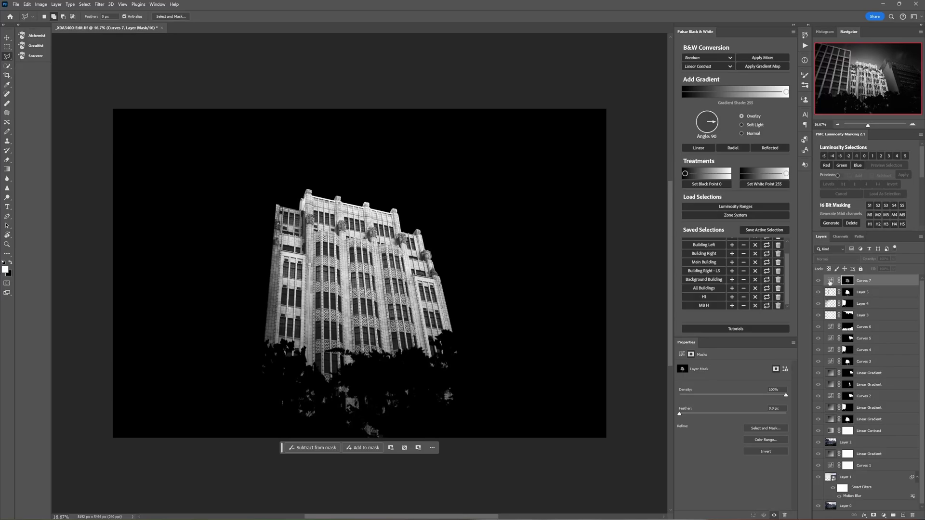
pyautogui.click(830, 282)
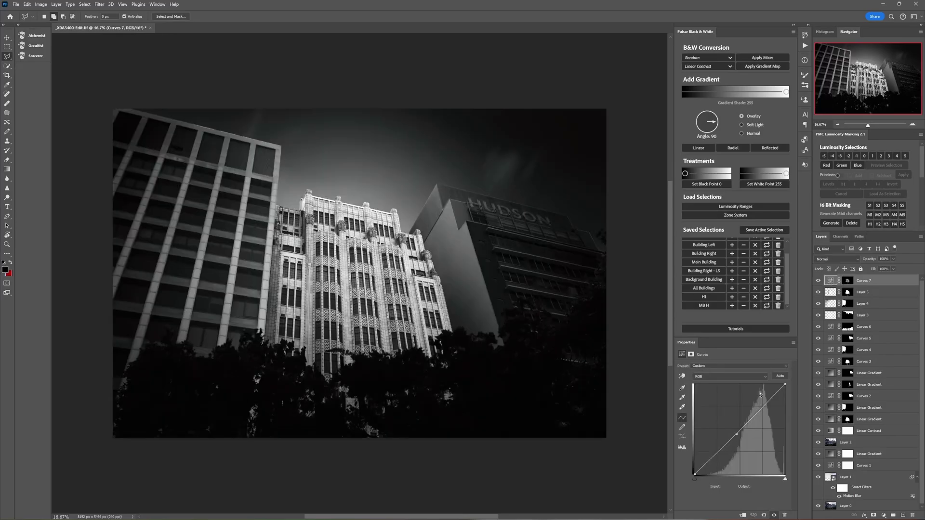
pyautogui.hotkey('ctrl', 'shift', 'z')
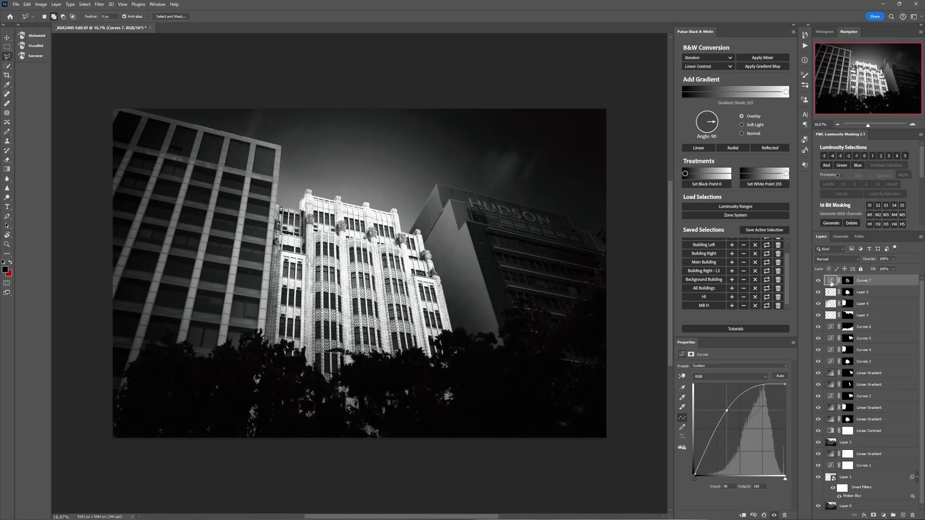
pyautogui.moveTo(831, 281); pyautogui.dragTo(912, 515)
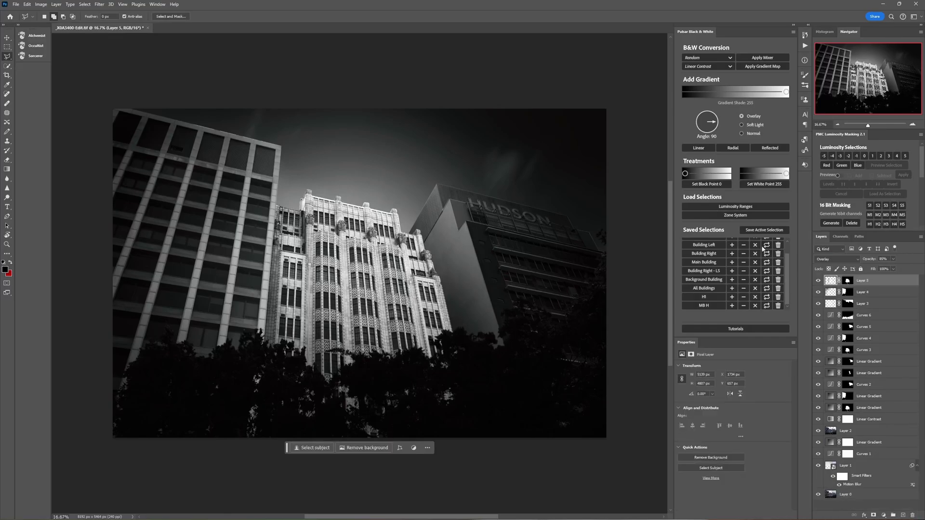
# - Delete the MB H and H1 entries from Pulsar's Saved Selections list
pyautogui.scroll(2, 763, 249)
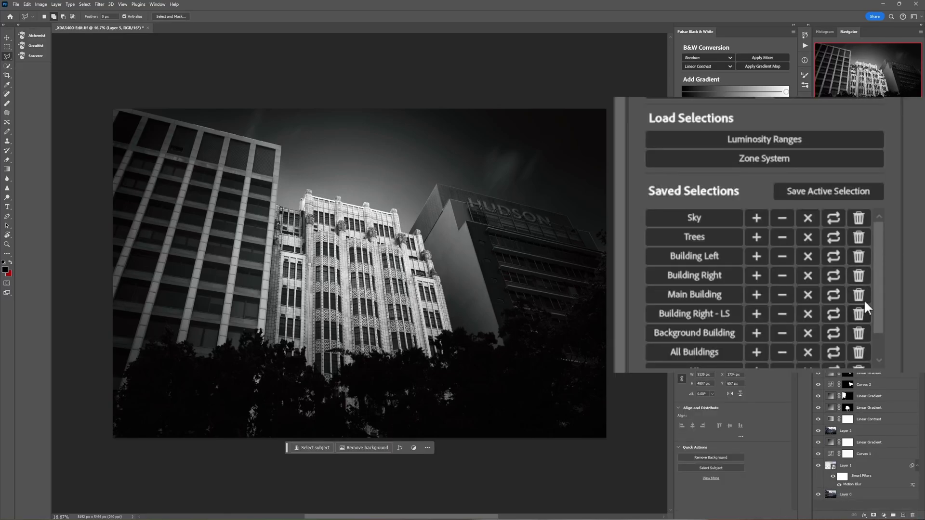
pyautogui.scroll(-2, 863, 287)
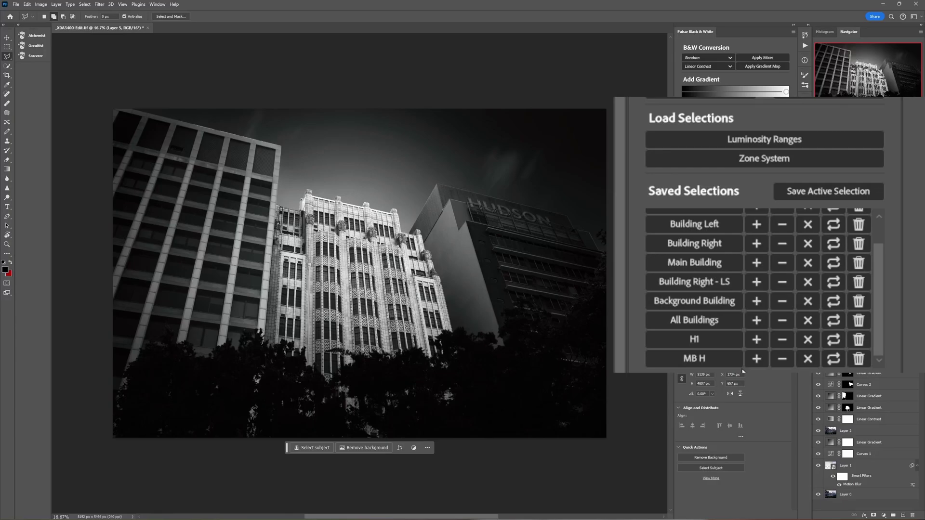
pyautogui.click(859, 359)
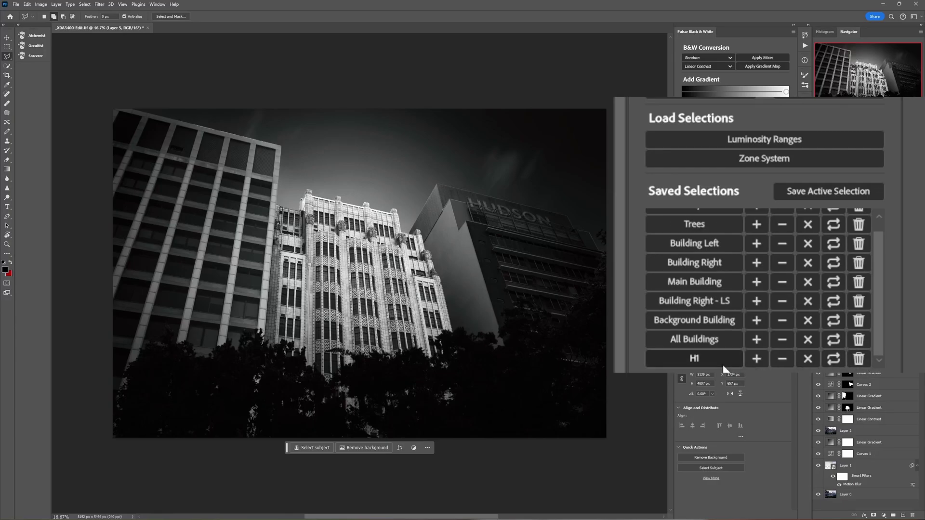
pyautogui.click(860, 359)
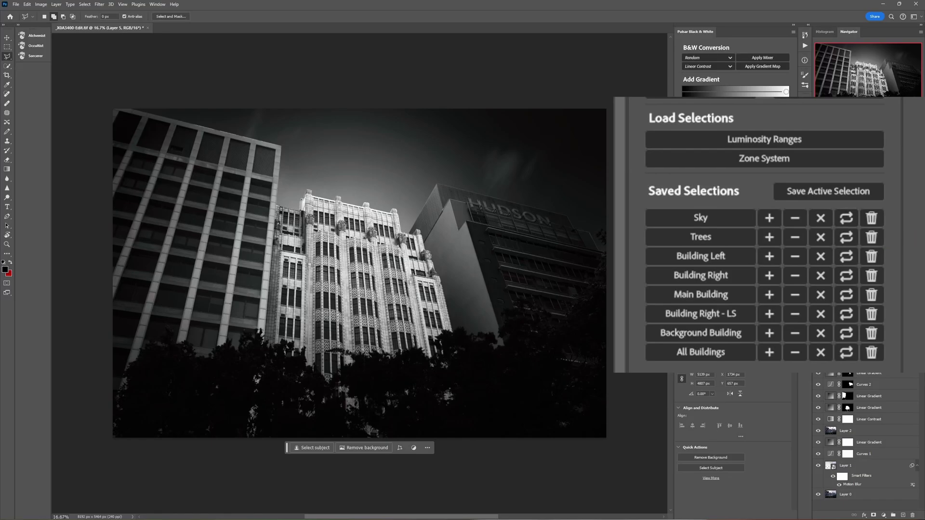
# - Add a new Curves adjustment layer and raise its RGB curve to brighten the image
pyautogui.click(889, 517)
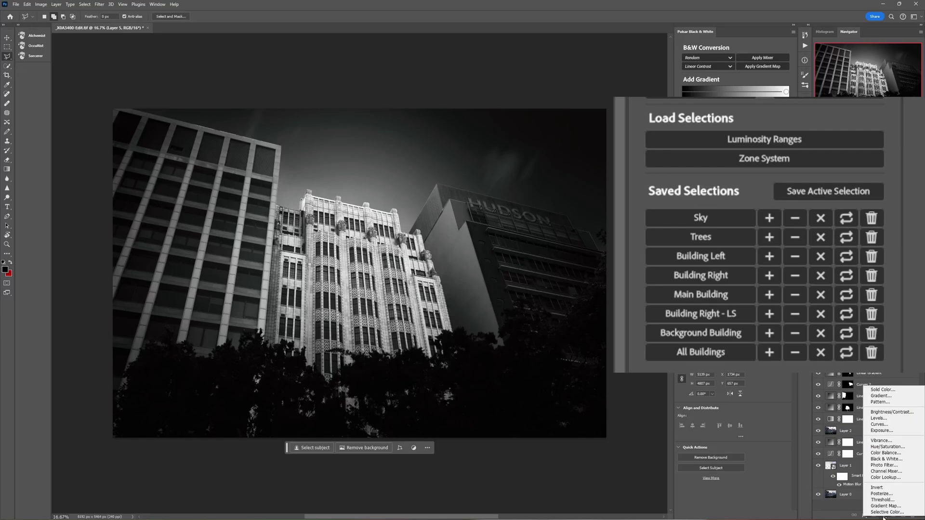
pyautogui.click(896, 427)
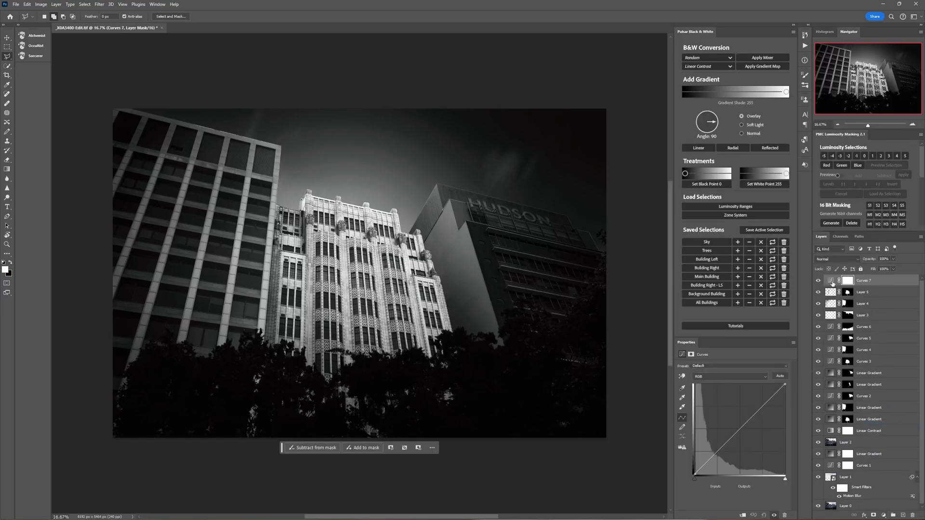
pyautogui.moveTo(745, 426); pyautogui.dragTo(730, 409)
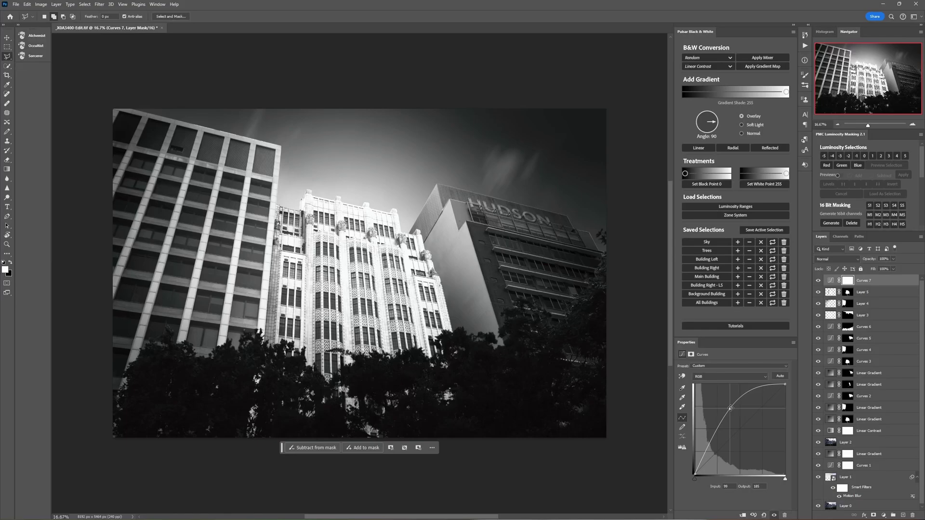
# - Swap the Curves mask through Sky, Trees, Building Left/Right, Main Building, Background Building, ending on All Buildings
pyautogui.click(773, 243)
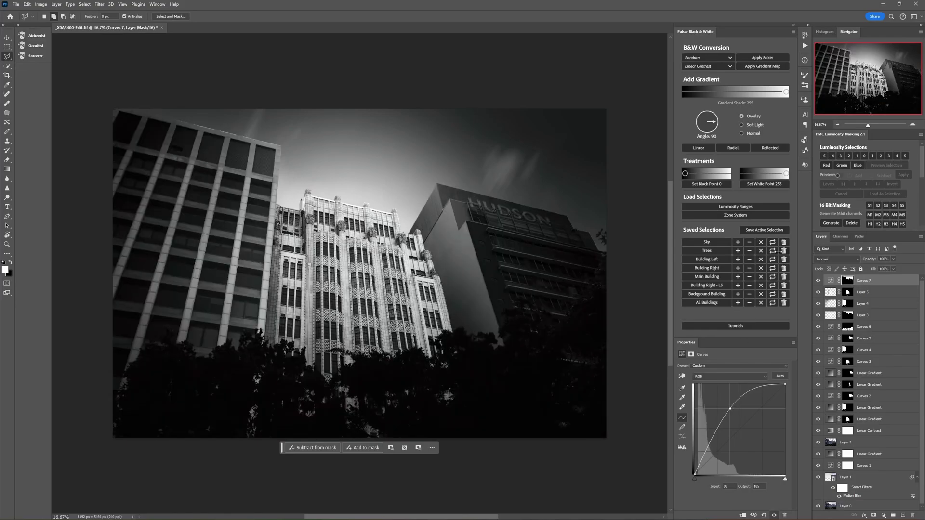
pyautogui.click(773, 251)
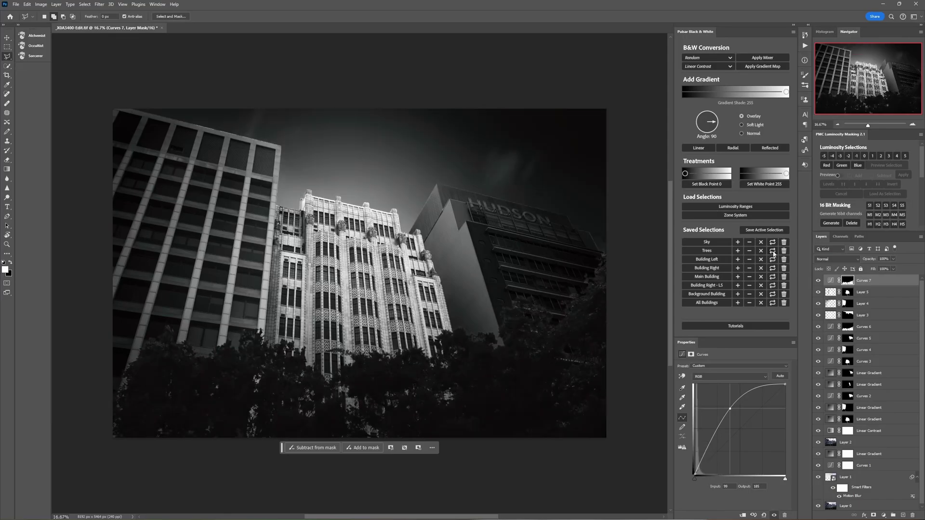
pyautogui.click(773, 268)
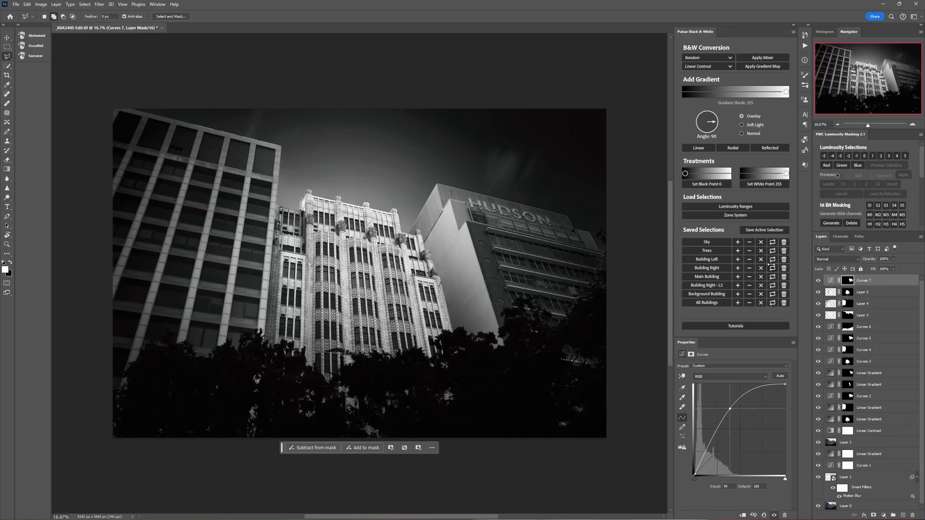
pyautogui.click(773, 260)
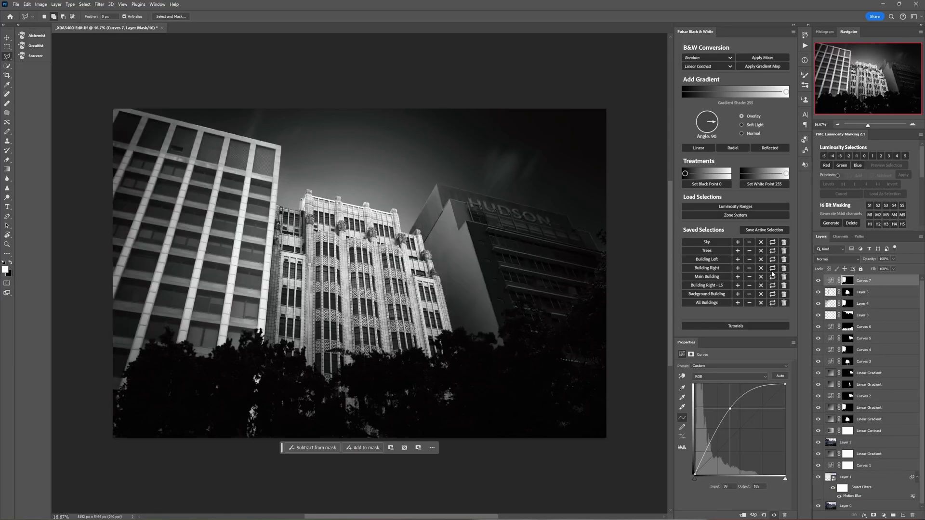
pyautogui.click(772, 270)
pyautogui.click(773, 277)
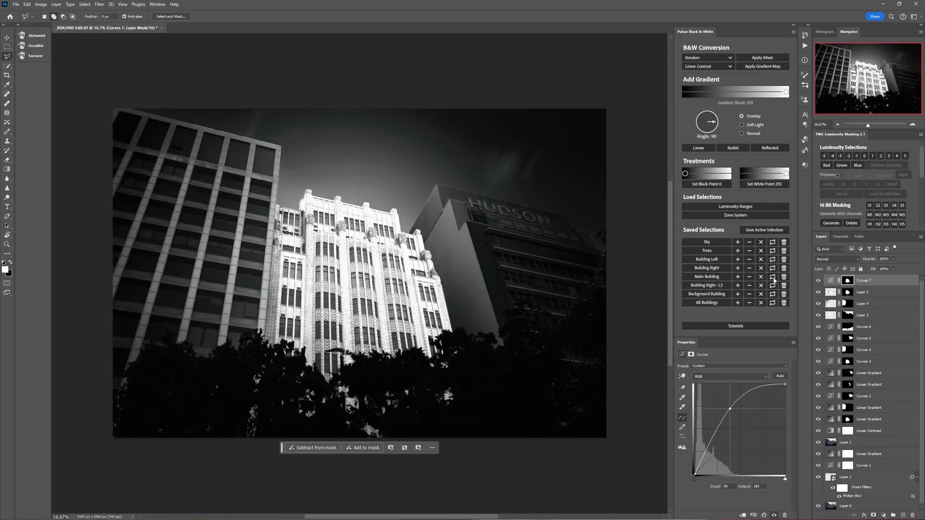
pyautogui.click(772, 286)
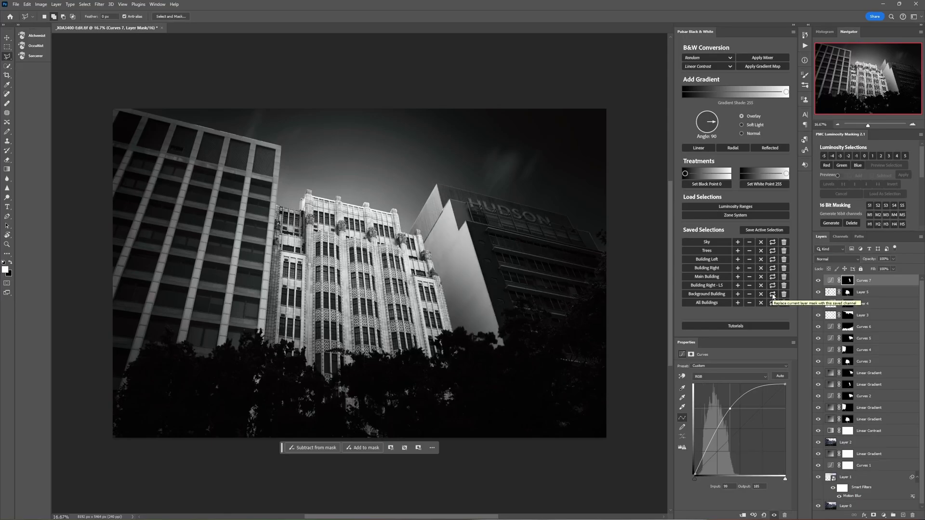
pyautogui.click(773, 294)
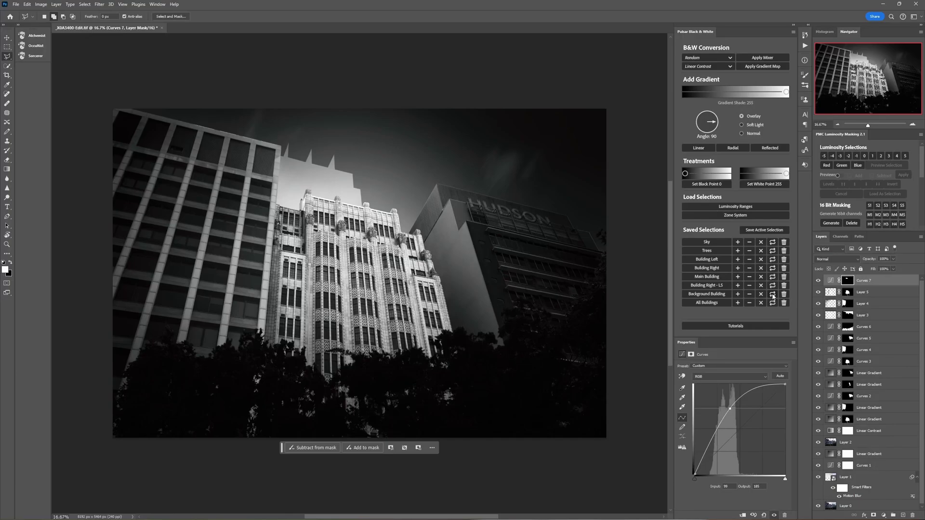
pyautogui.click(772, 303)
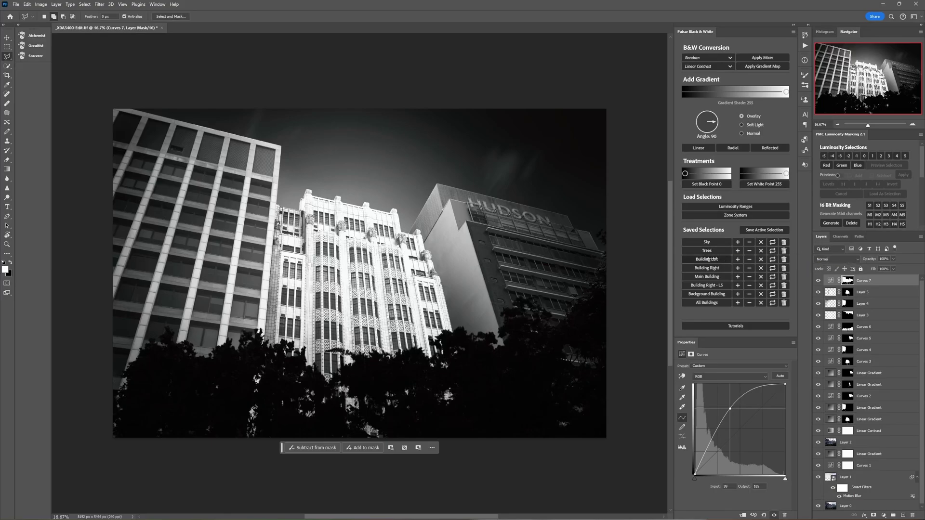
# - Load the Building Left saved selection and apply it as the Curves 7 mask
pyautogui.click(712, 260)
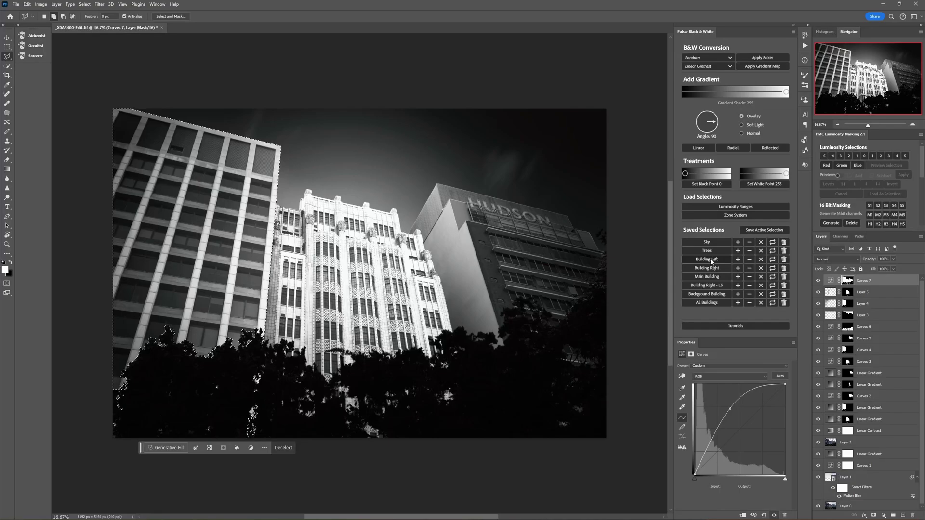
pyautogui.click(712, 261)
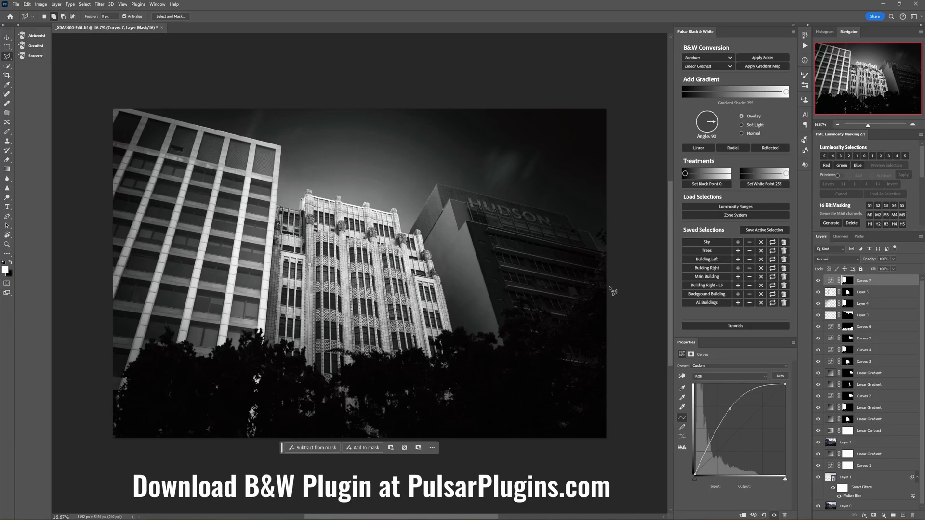
# - Reload Building Left, target the Curves 7 layer mask, and apply the selection to it
pyautogui.click(716, 259)
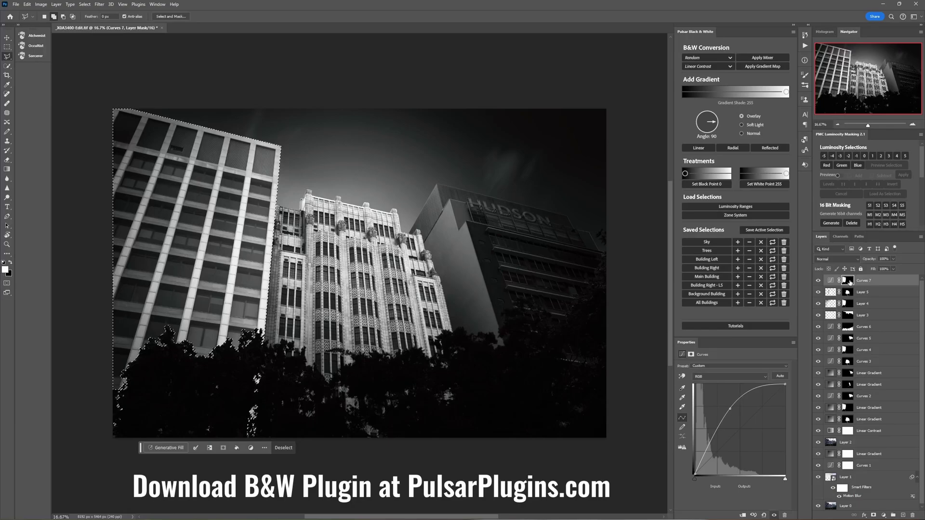
pyautogui.click(852, 284)
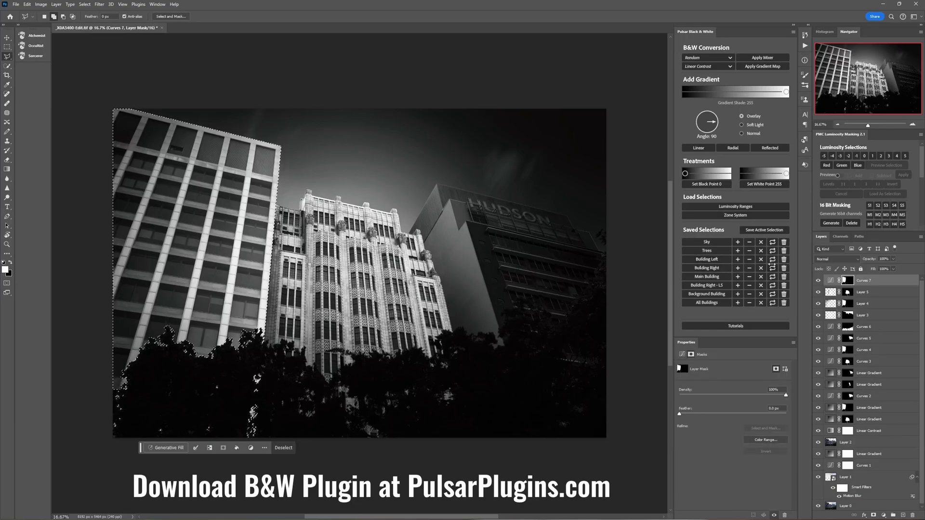
pyautogui.click(773, 260)
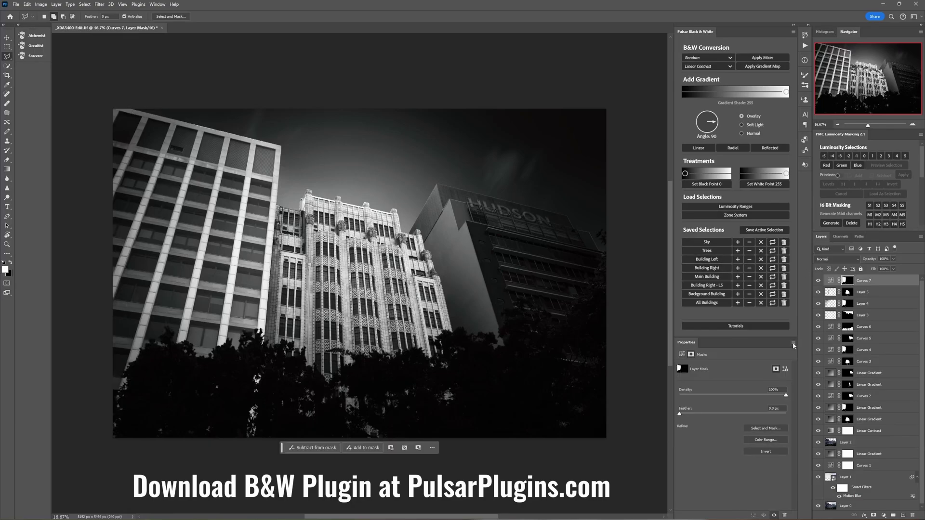